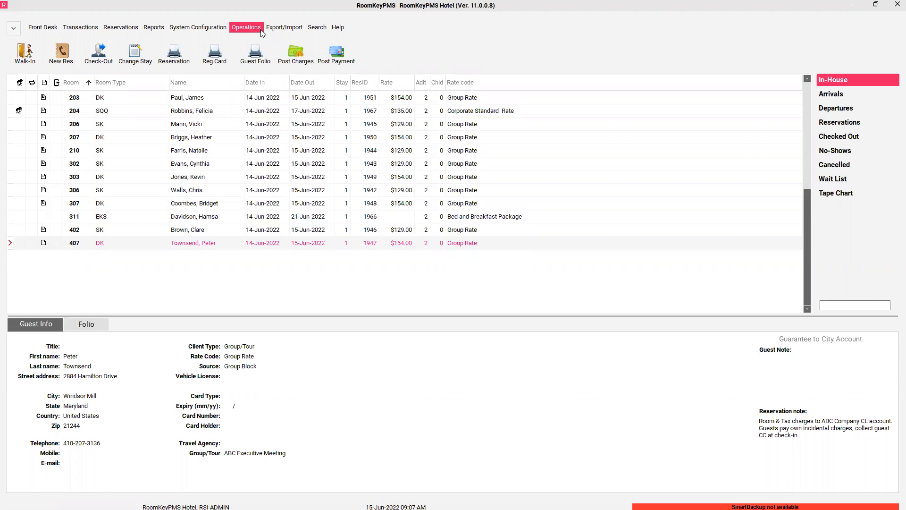
- Open the Group Master list from Operations > Groups and start a new group
left_click(261, 29)
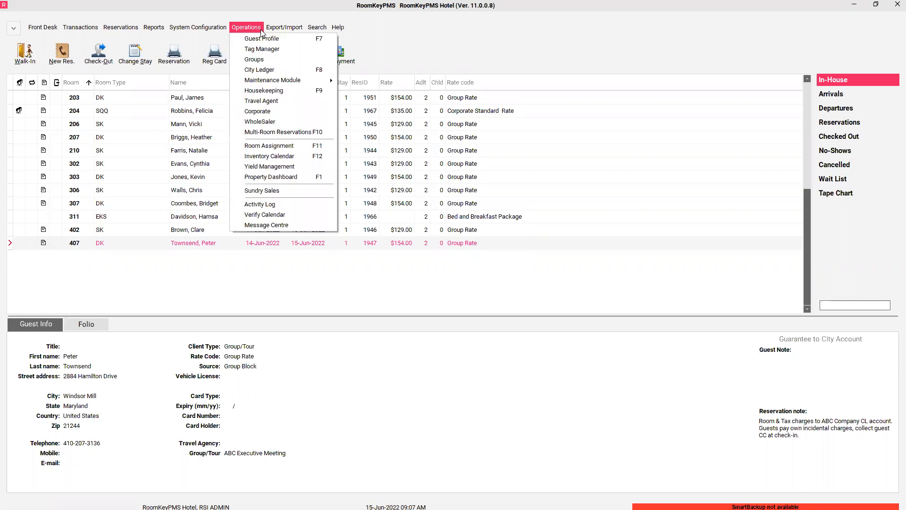
left_click(271, 61)
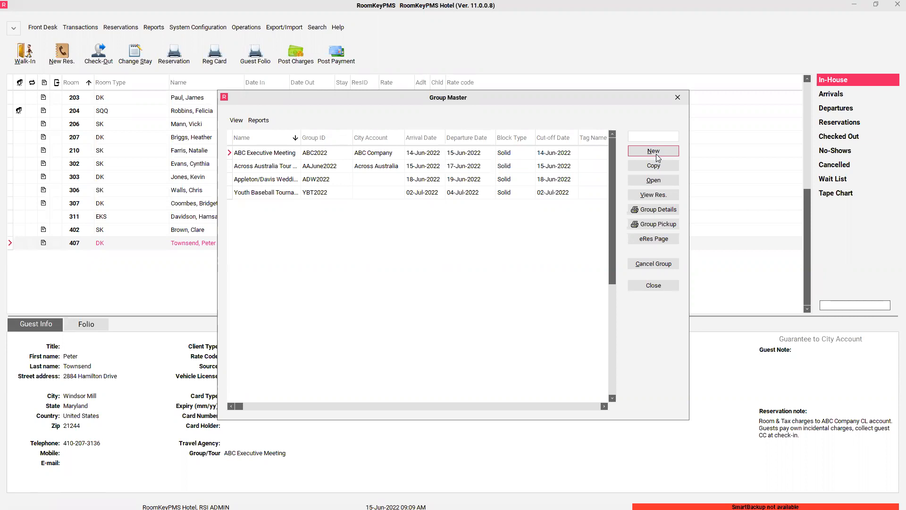
left_click(657, 155)
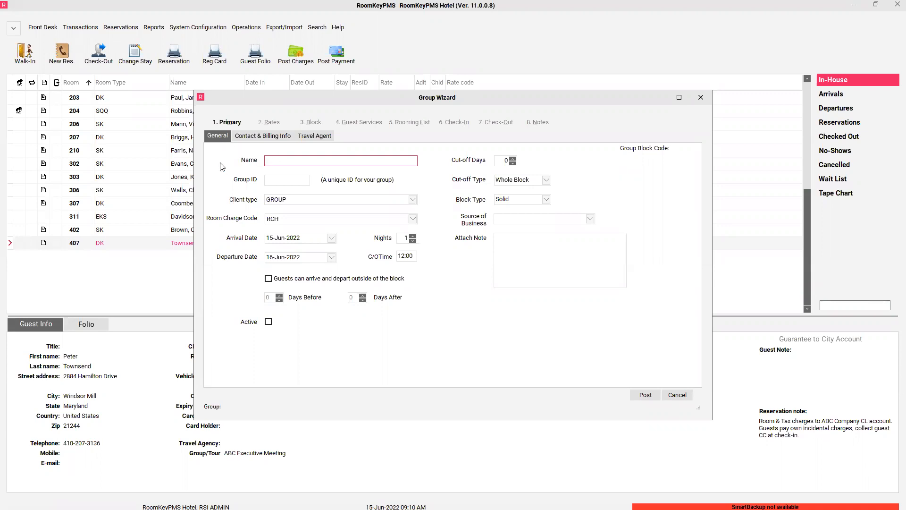
- Name the group 'Smith/Jones Wedding' with Group ID SJW2022, then review the client type choices
type("Smith/Jones Wedding")
key("Tab")
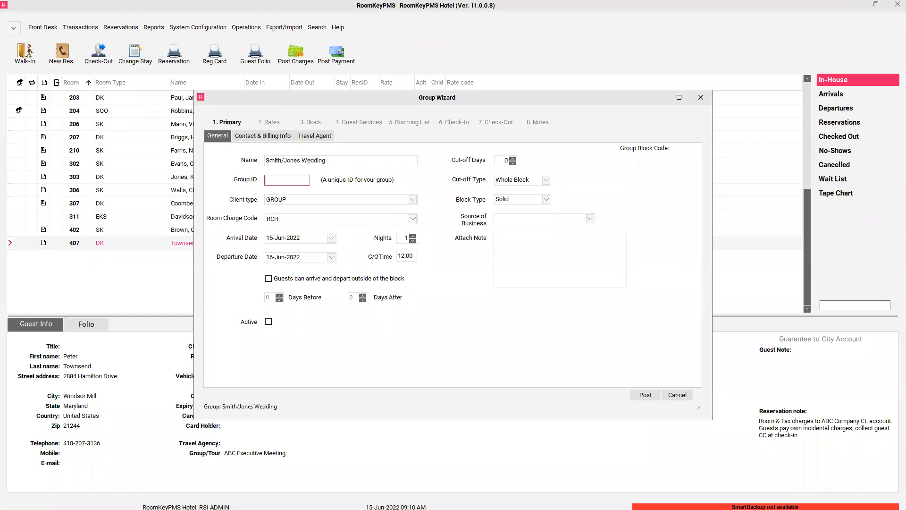
type("SJW2022")
key("BackSpace")
type("3")
key("BackSpace")
type("2")
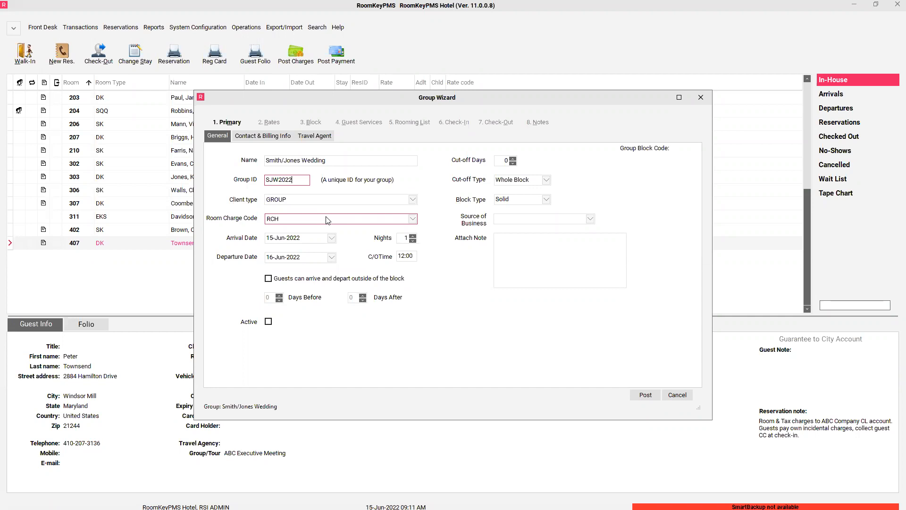
left_click(321, 202)
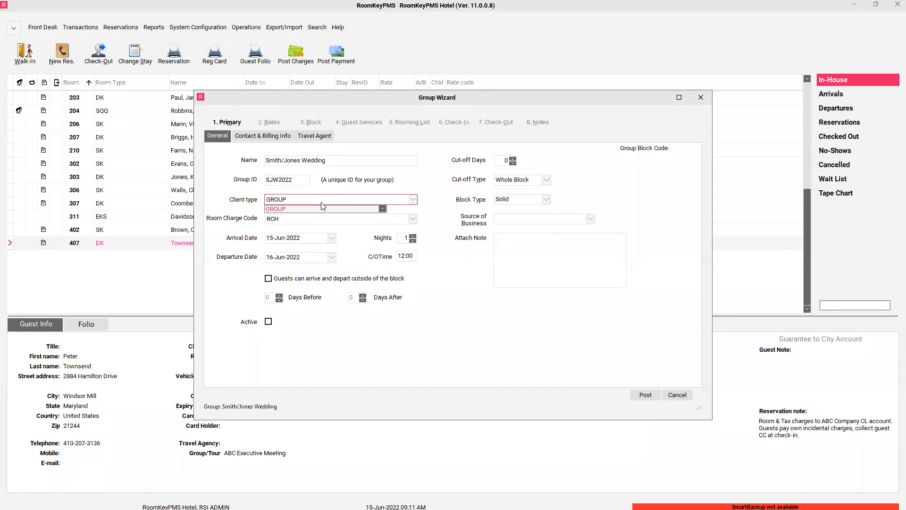
left_click(251, 190)
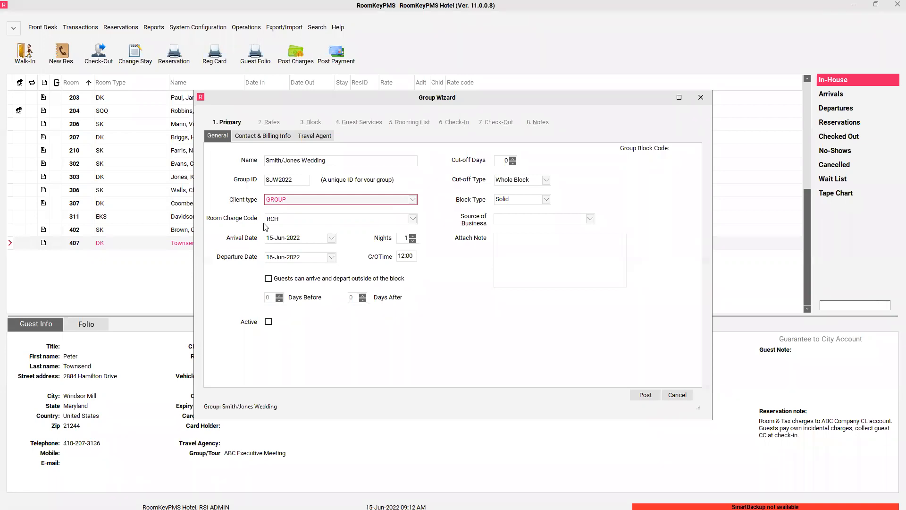
left_click(272, 219)
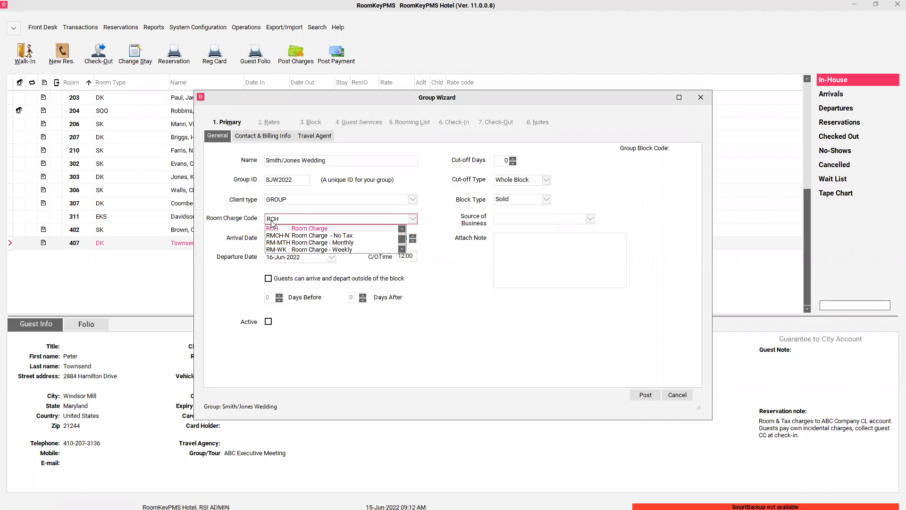
left_click(274, 229)
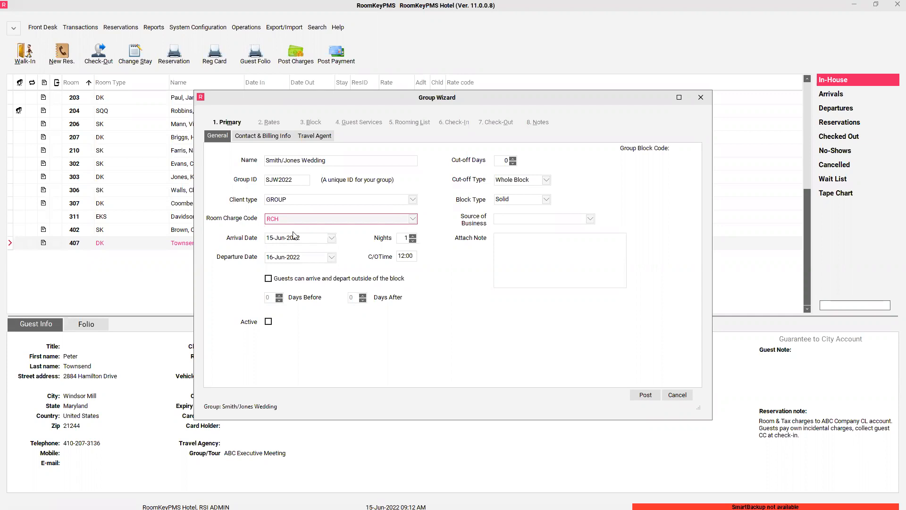
left_click(332, 239)
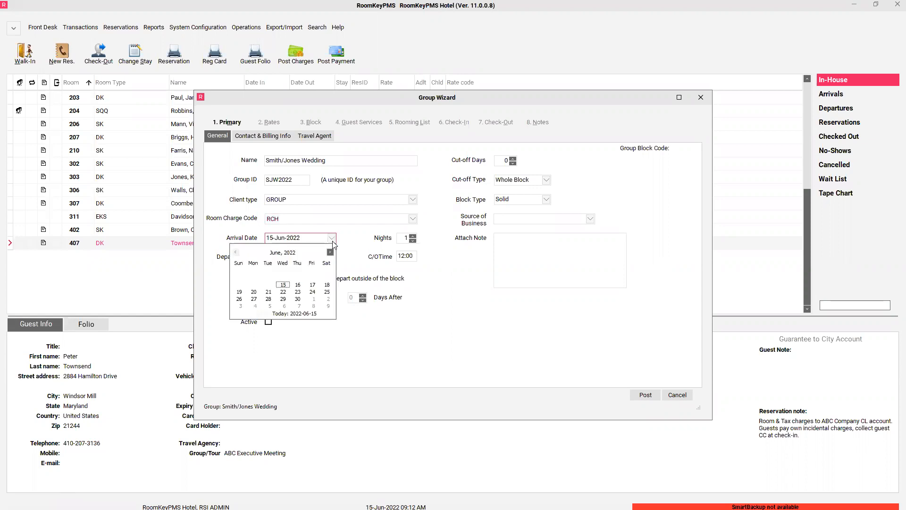
- Set arrival to 16 July 2022 and allow guests to arrive and depart outside the block
left_click(331, 253)
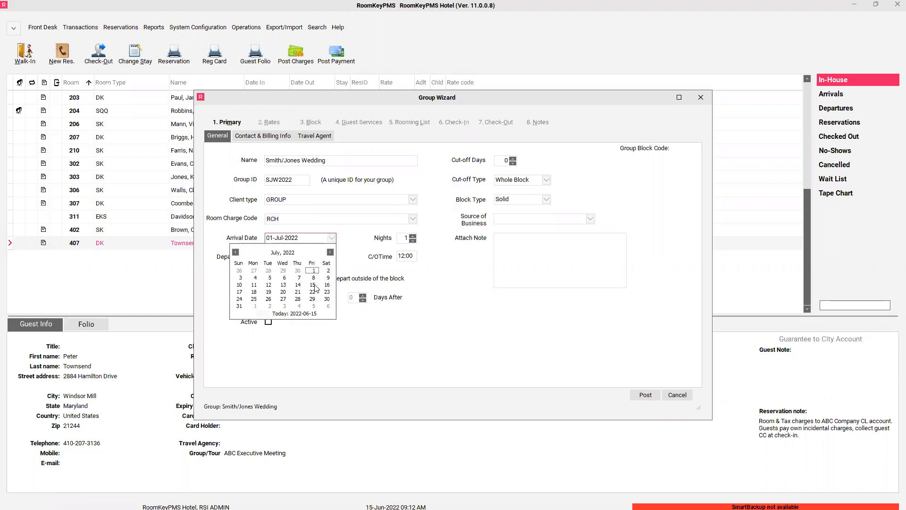
left_click(327, 286)
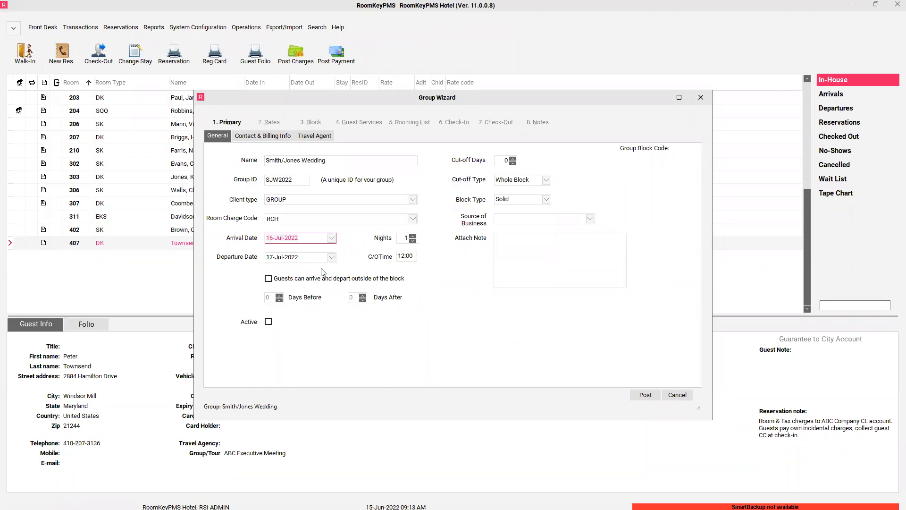
left_click(268, 278)
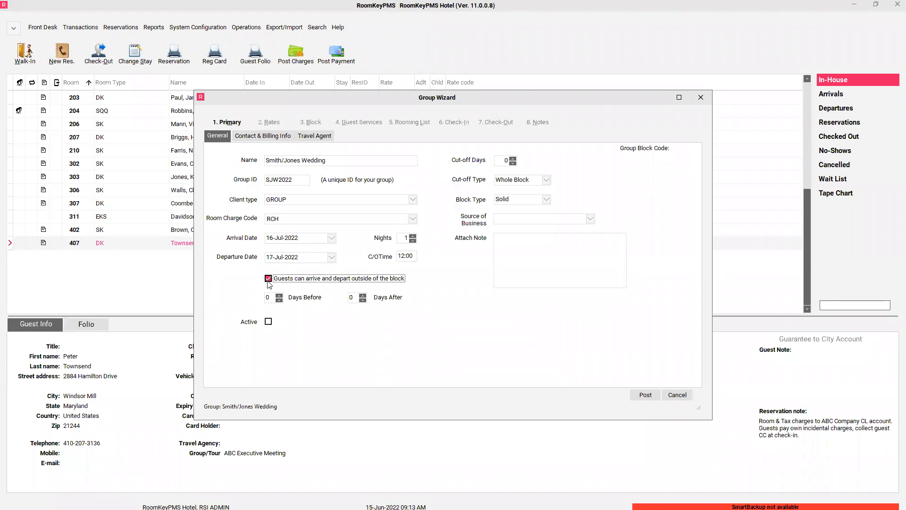
- Allow 1 day before and after the block, mark the group Active, and enter 30 cut-off days
left_click(279, 296)
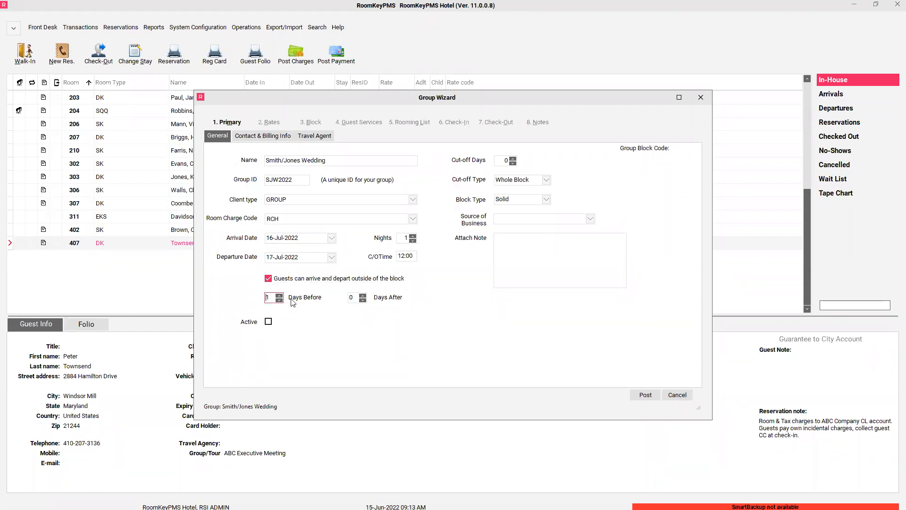
left_click(362, 295)
left_click(268, 322)
left_click(499, 161)
type("30")
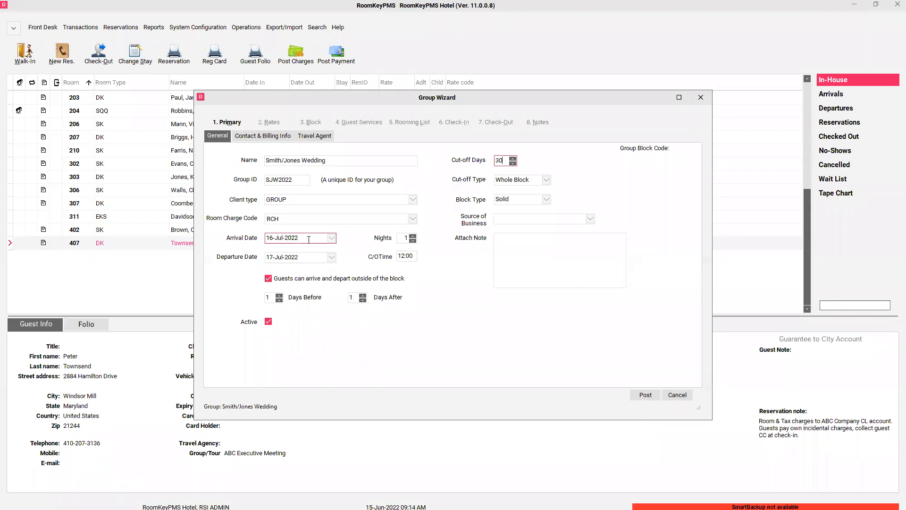
- Replace the 30 cut-off days with 14 and review the cut-off type options
left_click_drag(504, 161, 482, 163)
type("14")
left_click(547, 181)
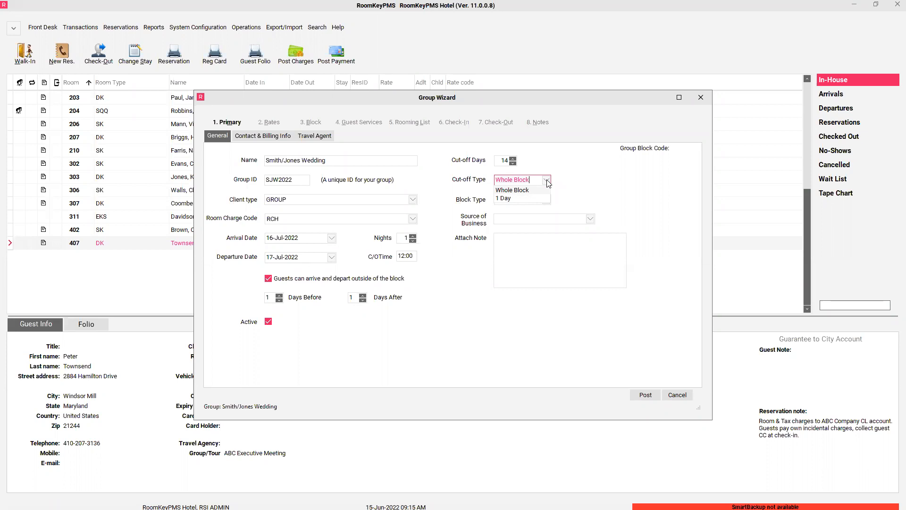
left_click(542, 190)
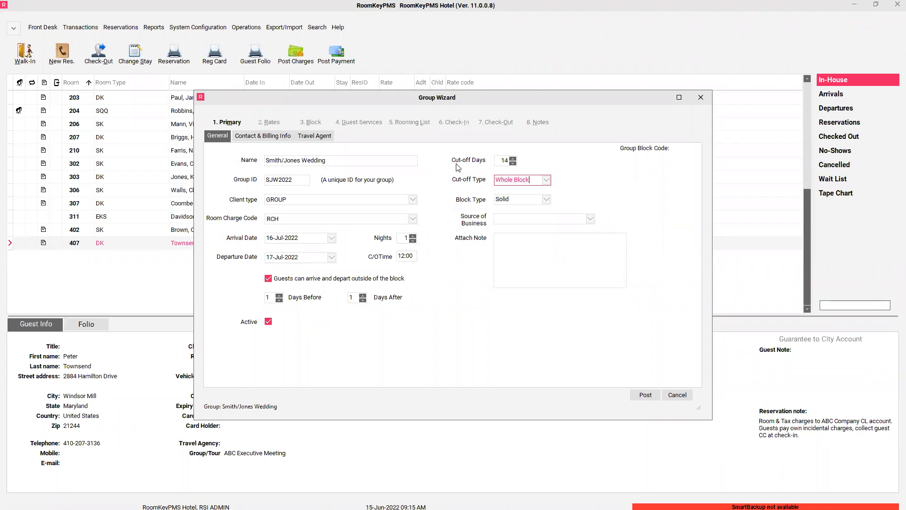
left_click(545, 180)
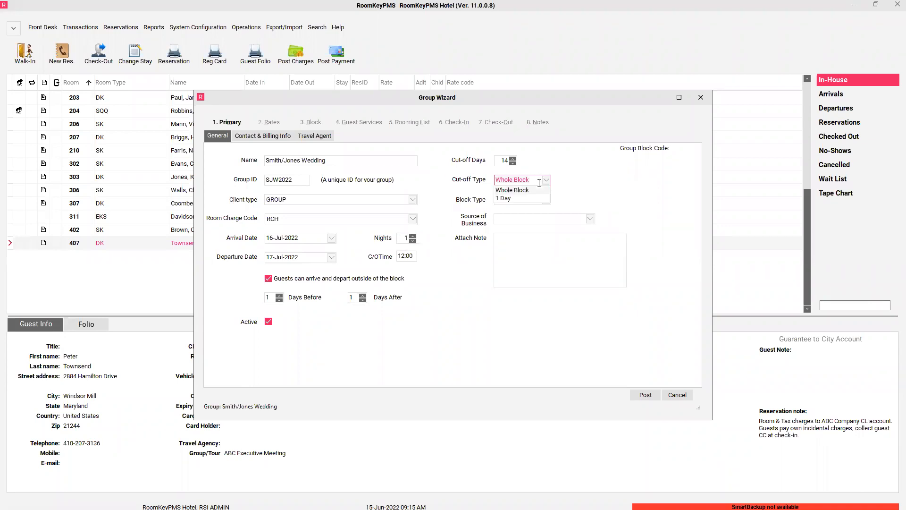
left_click(524, 199)
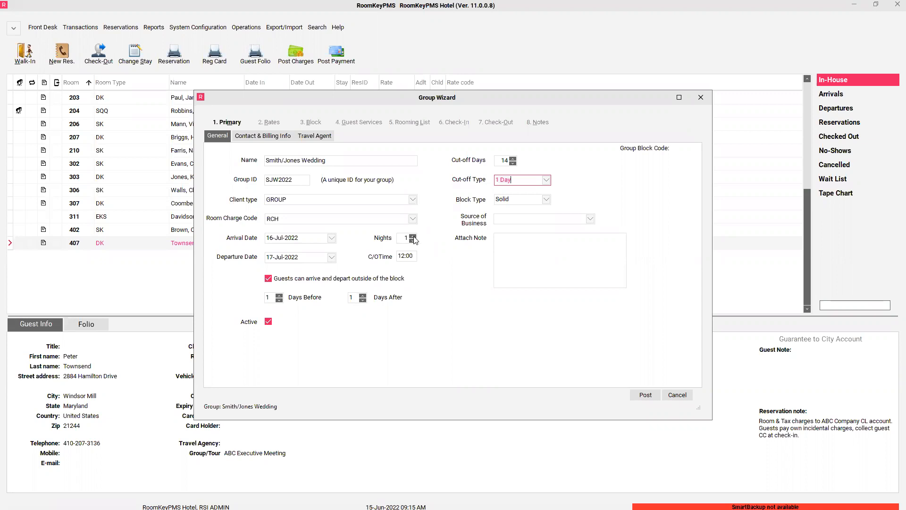
left_click(546, 181)
left_click(524, 191)
left_click(547, 202)
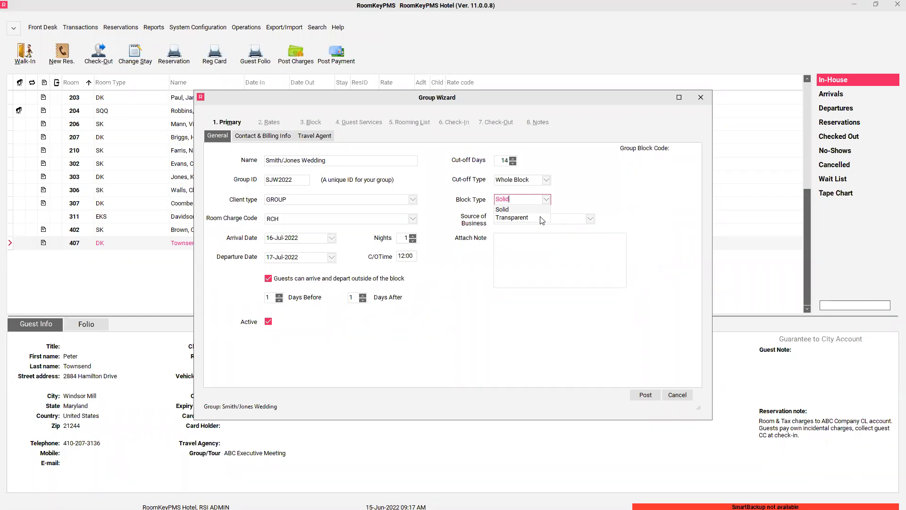
left_click(532, 211)
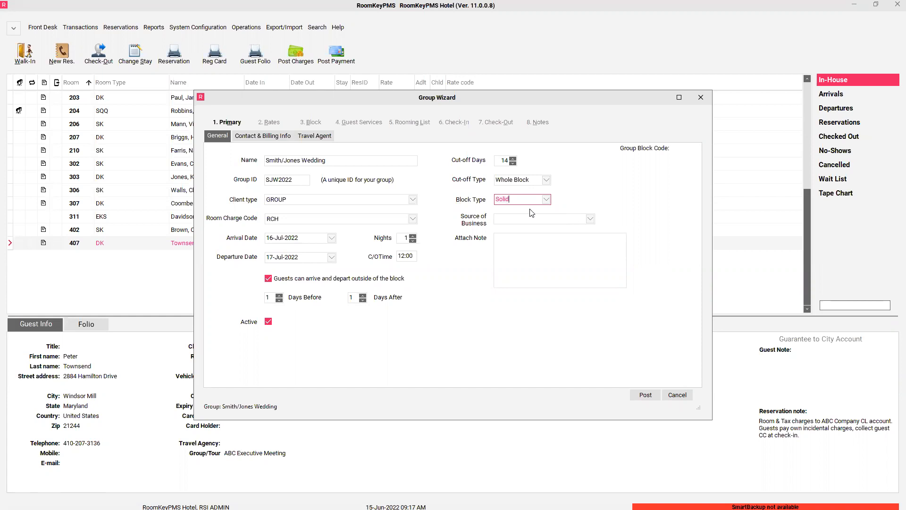
left_click(518, 220)
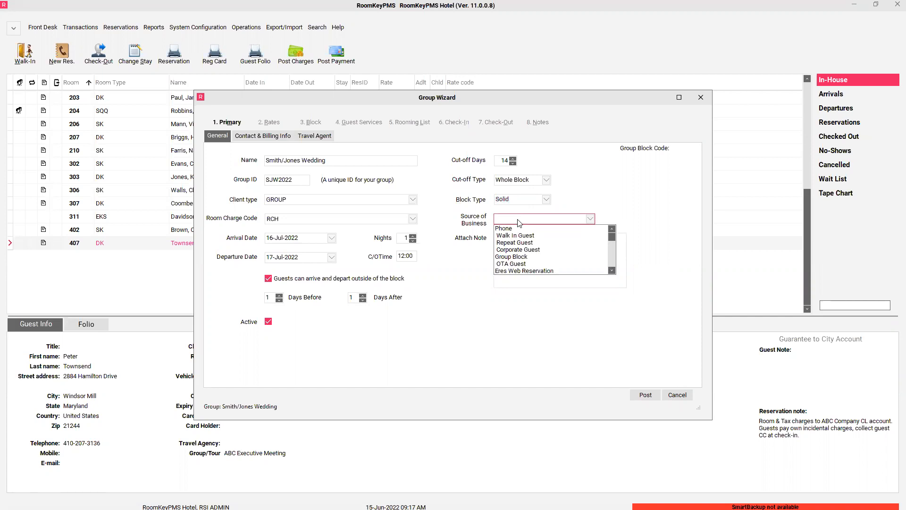
- Choose Group Block from the Source of Business list and move to the Attach Note box
left_click(510, 256)
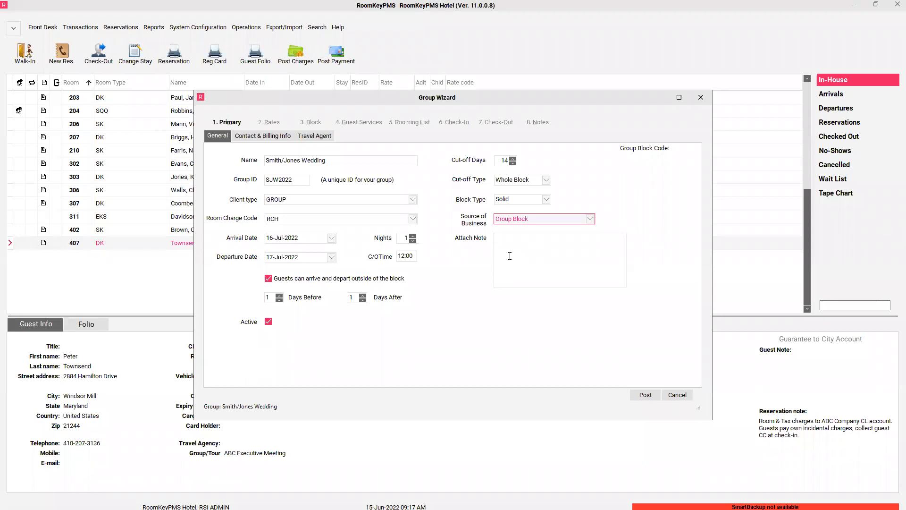
left_click(550, 220)
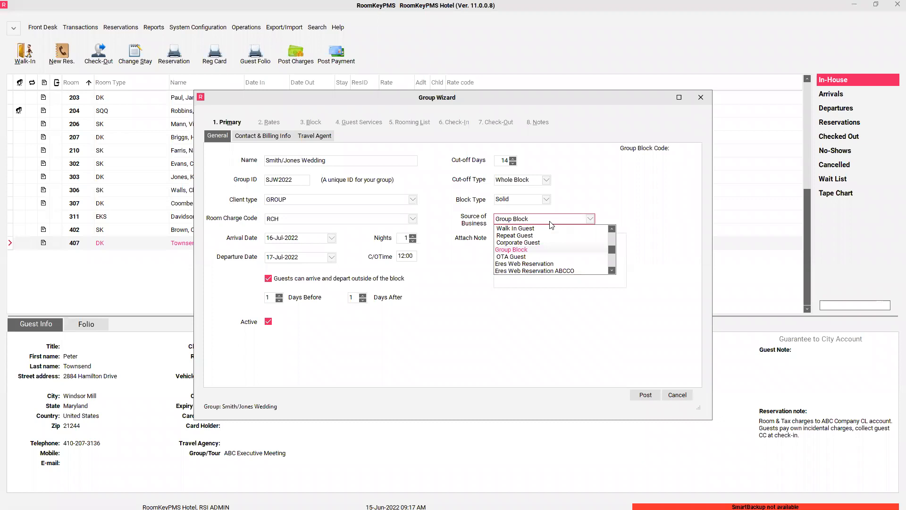
left_click(523, 250)
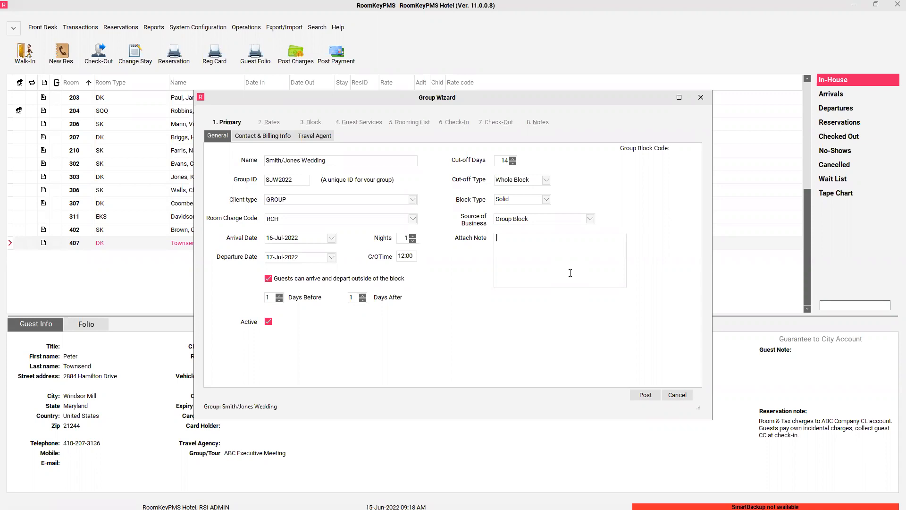
- Enter the attached note 'Guests book own & pay own charges.'
type("Guests book own & pay own charge")
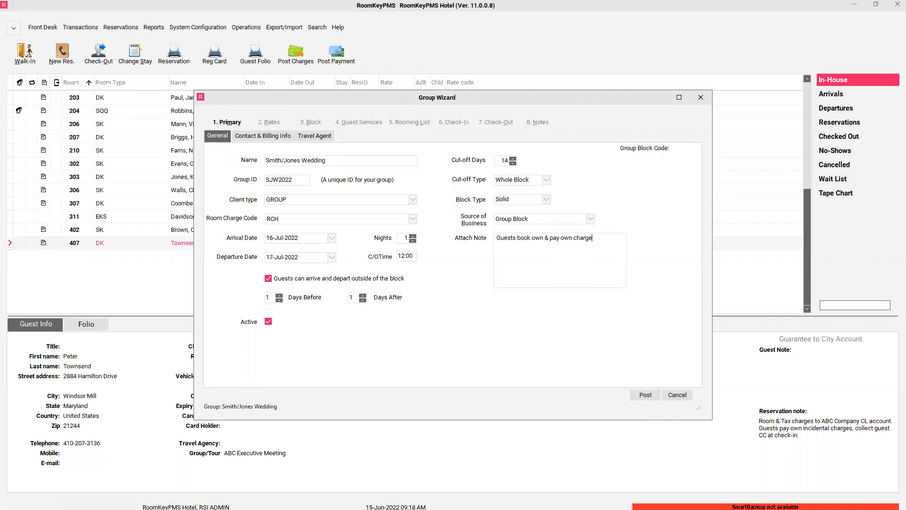
type("s.")
- On Contact & Billing Info, bill room and tax charges to folio 1
left_click(284, 138)
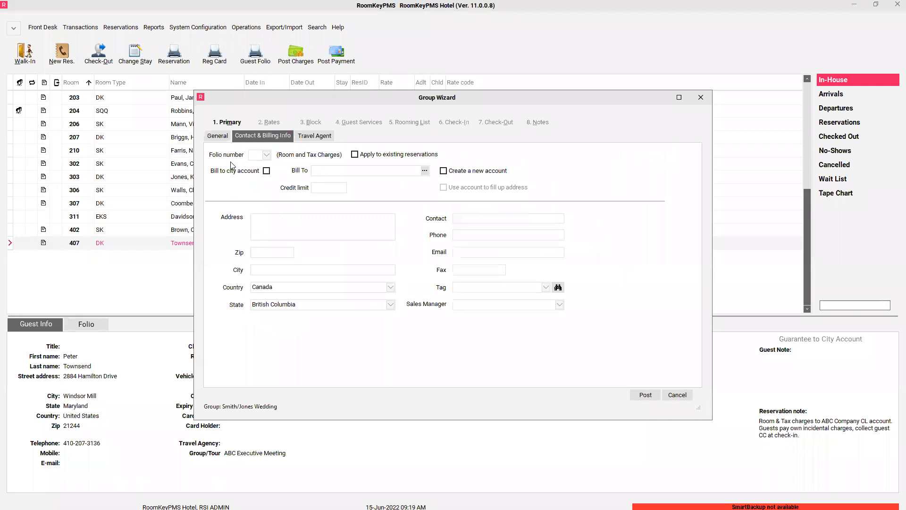
left_click(267, 156)
left_click(261, 172)
left_click(269, 159)
left_click(253, 172)
- Enter the group's billing street address and zip code so city and state fill in
left_click(279, 225)
key("Tab")
key("Tab")
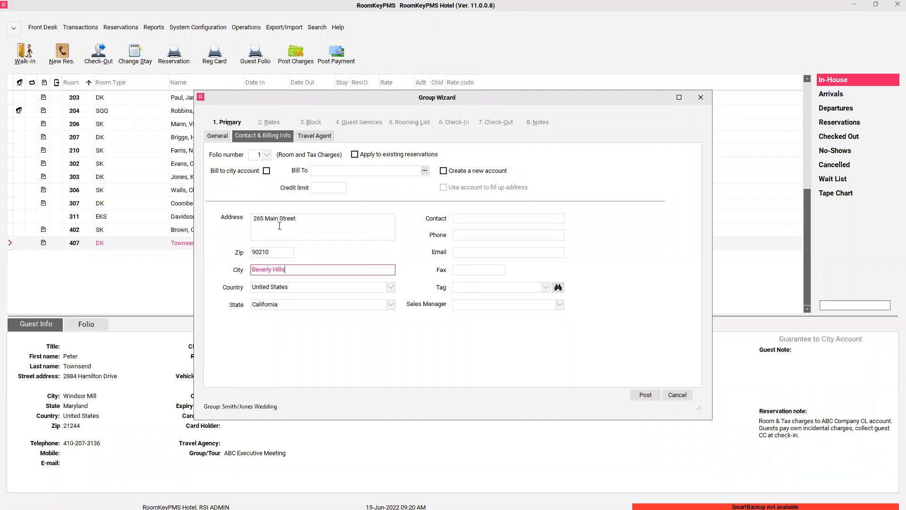
- Add the group contact's name and phone number, post the primary details, and go to Rates
left_click(478, 220)
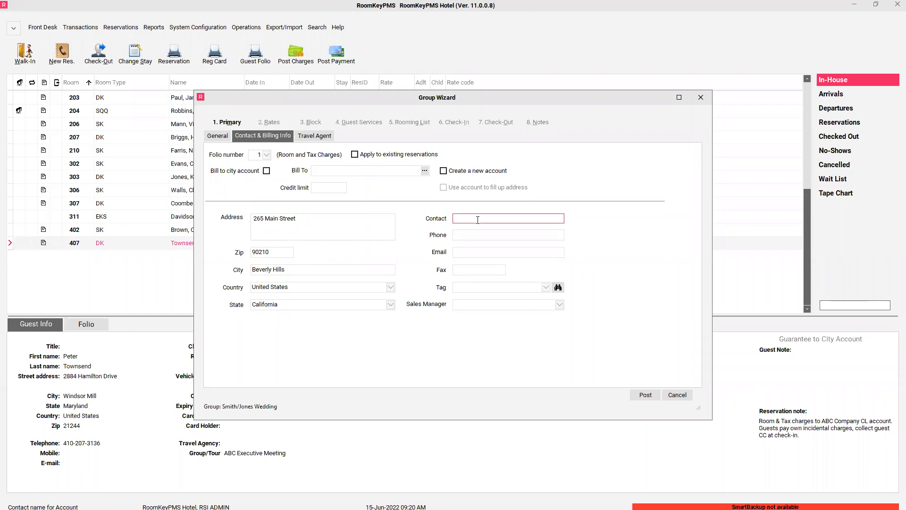
key("Tab")
type("555-555-4512")
left_click(645, 395)
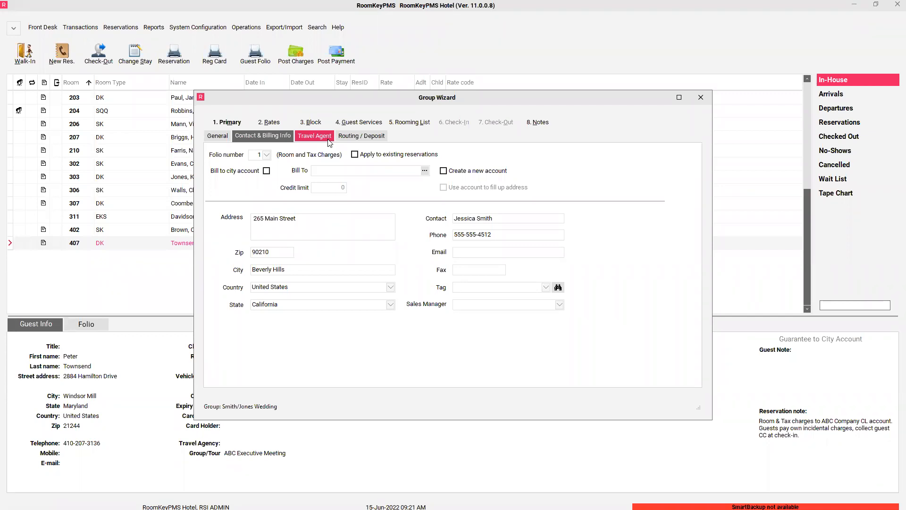
left_click(271, 123)
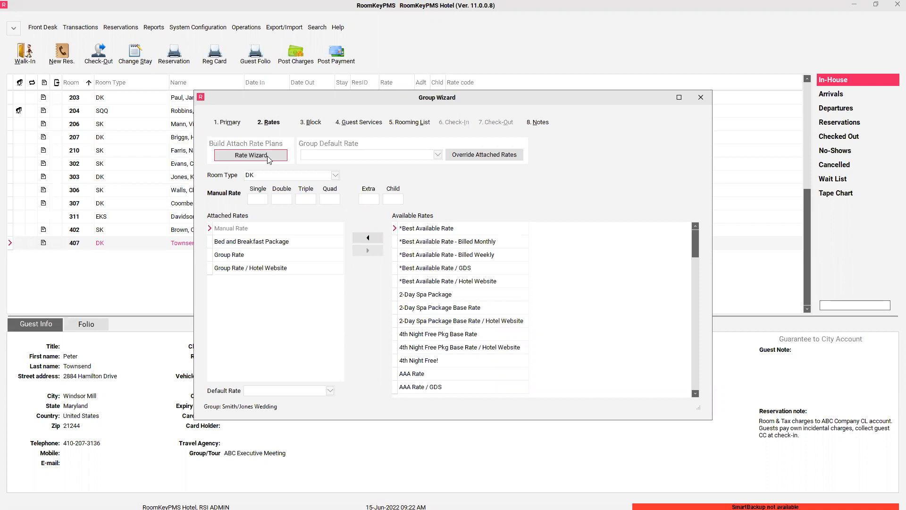
- Check the Group Default Rate list, then launch the Rate Wizard to see all rate plans
left_click(433, 155)
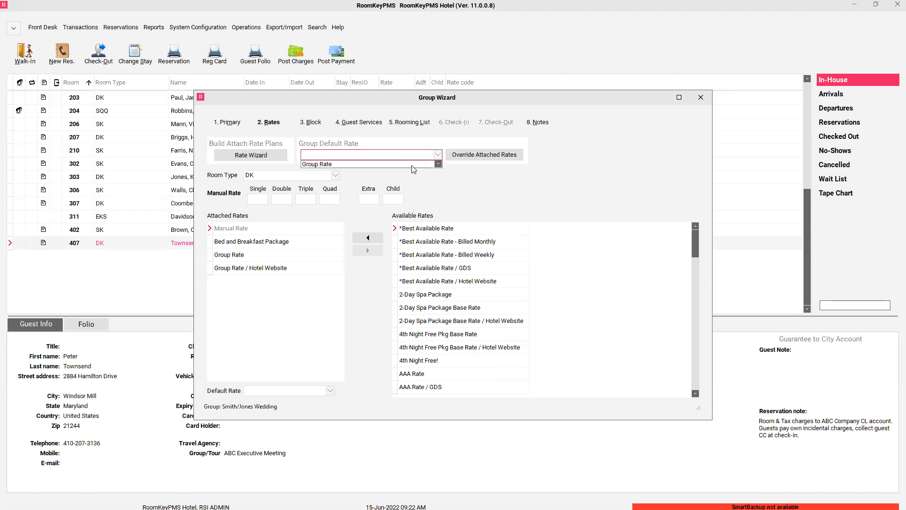
left_click(278, 160)
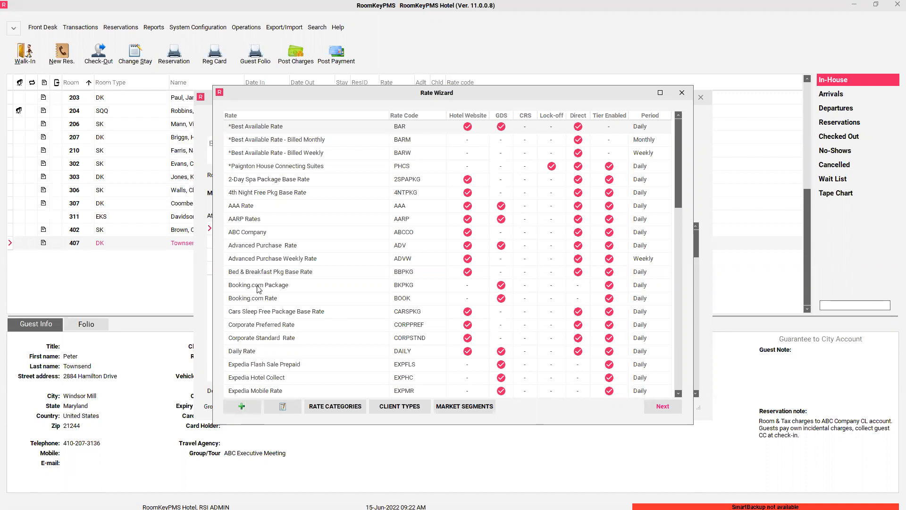
- Scroll the Rate Wizard down to Group Rate (GRP) and open it for editing
scroll(259, 289, "down", 3)
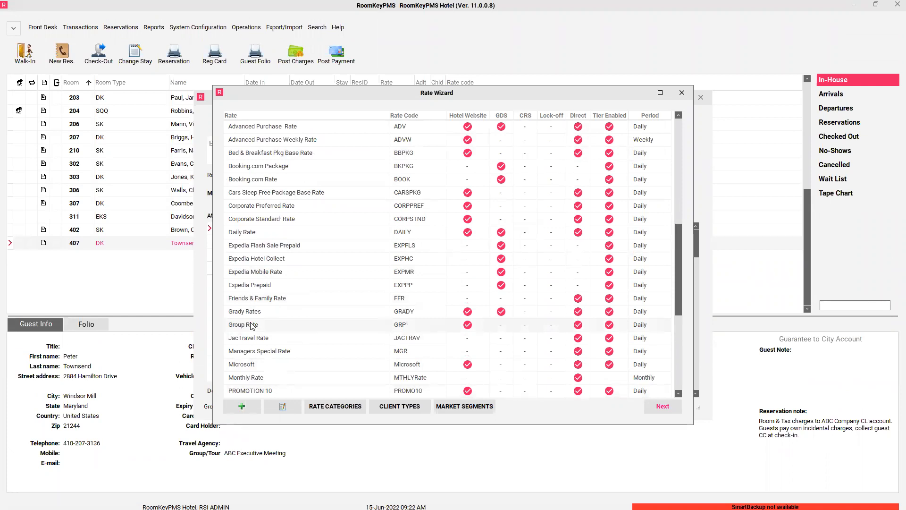
left_click(287, 406)
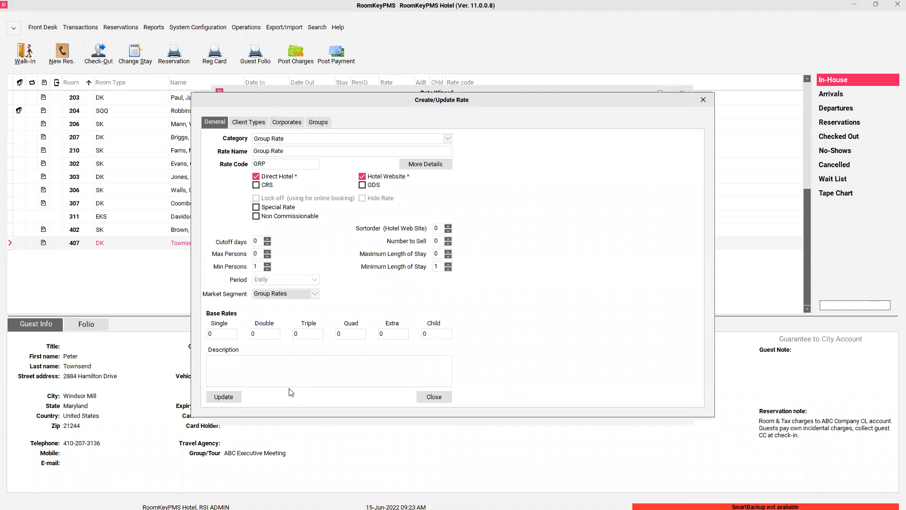
- Check that Group Rate covers Group/Tour clients under Hotel Direct and Hotel Website, then close its settings
left_click(245, 131)
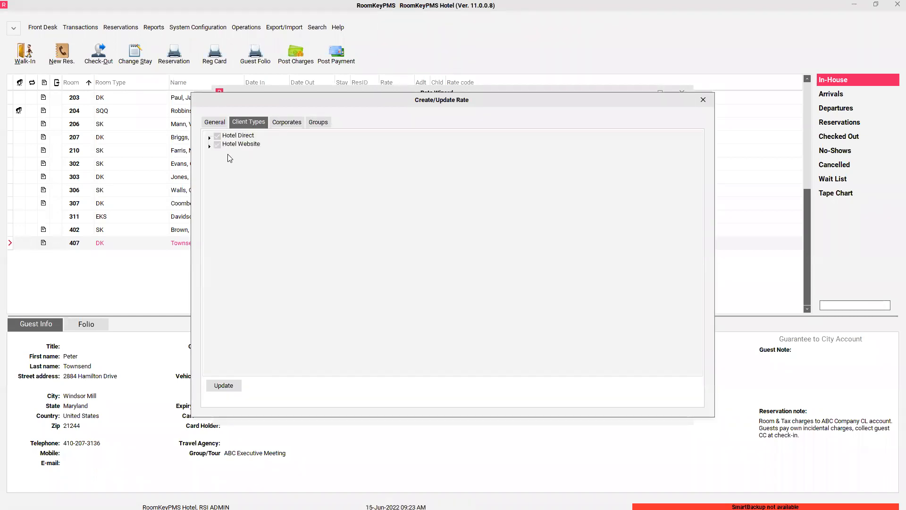
left_click(209, 137)
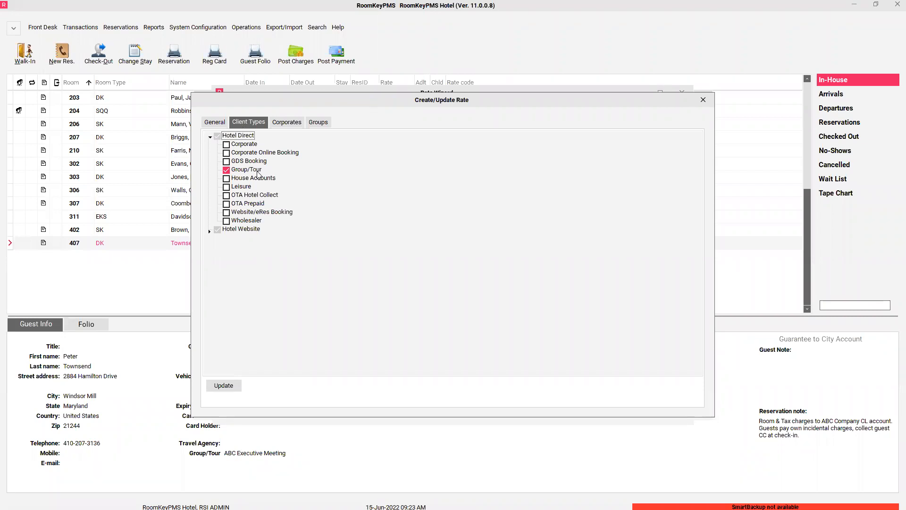
left_click(209, 232)
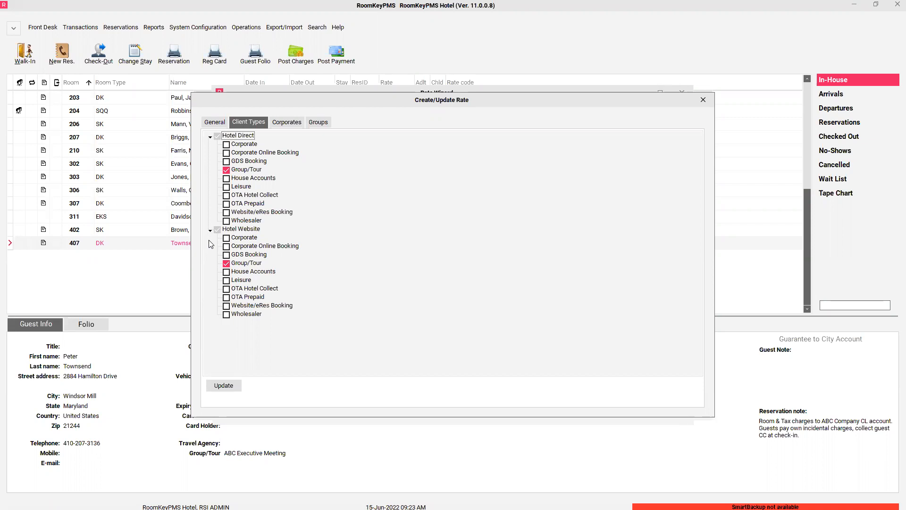
left_click(703, 100)
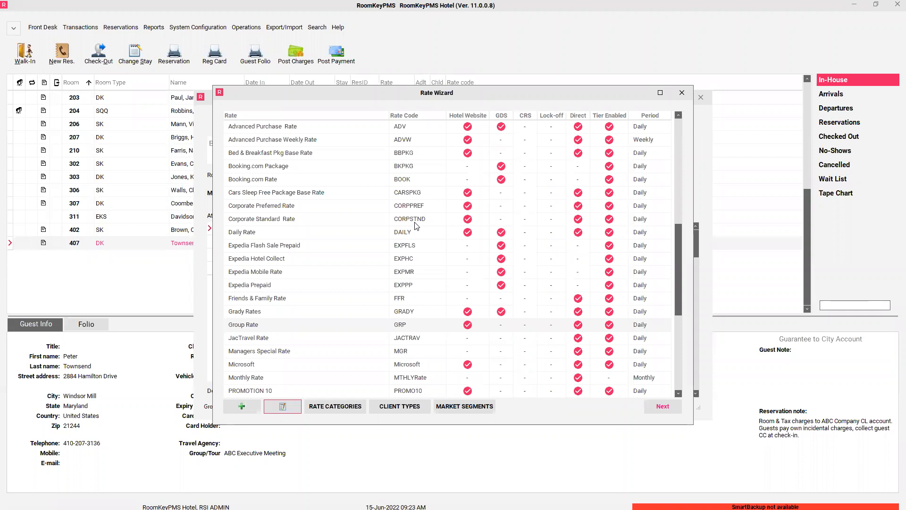
- Make Group Rate the group default rate, post it, and bring up Override Attached Rates
left_click(682, 94)
left_click(437, 155)
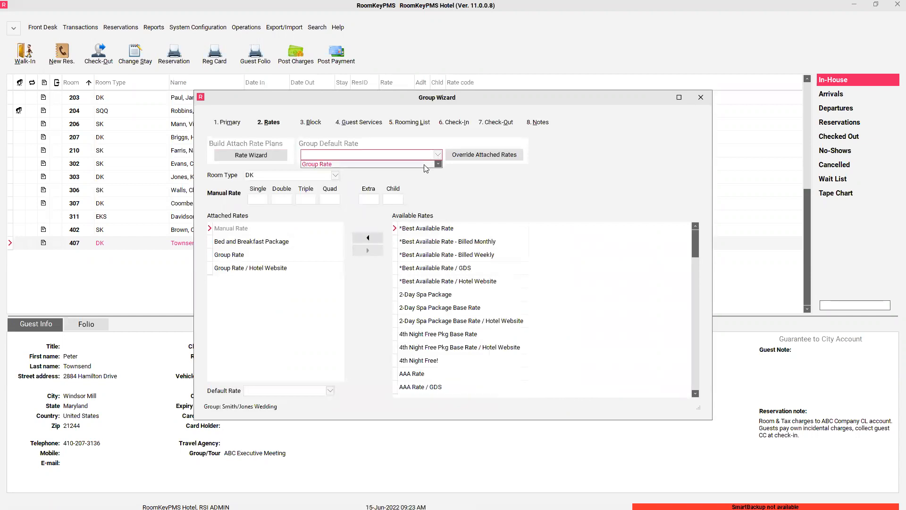
left_click(424, 165)
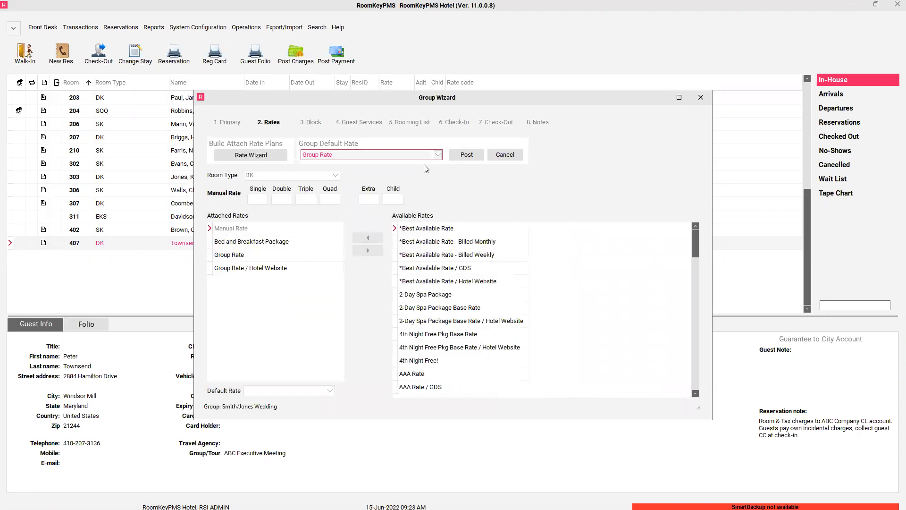
left_click(464, 161)
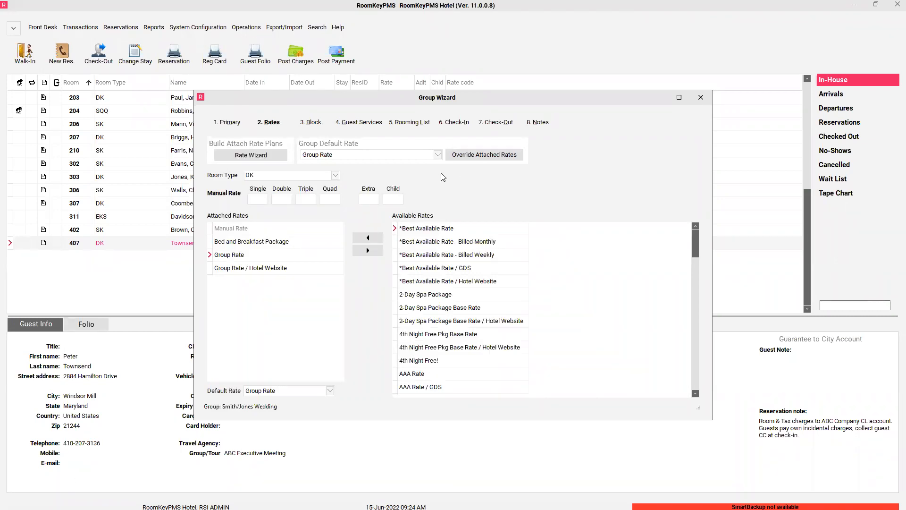
left_click(465, 160)
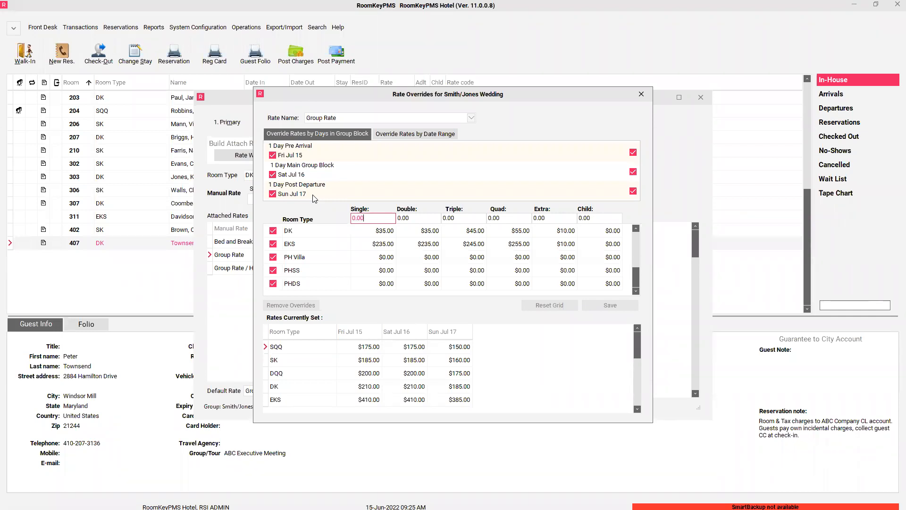
- Untick Fri Jul 15 and Sun Jul 17 so only Sat Jul 16 stays selected
left_click(273, 155)
left_click(273, 194)
left_click_drag(637, 278, 640, 230)
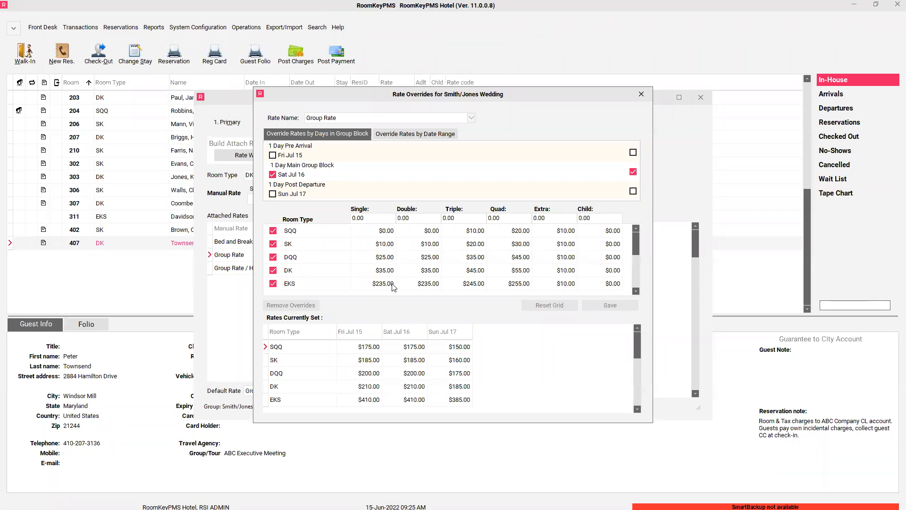
- Enter a 150 override for Single, Double, Triple and Quad occupancy
left_click(366, 217)
type("150")
key("Tab")
type("150")
key("Tab")
type("150")
key("Tab")
type("150")
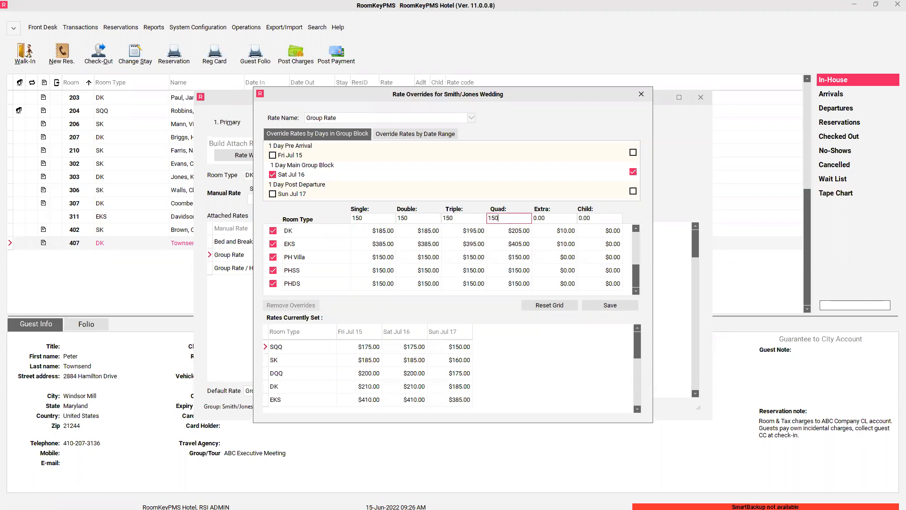
- Exclude the PH Villa, PHSS and PHDS room types from the override
scroll(384, 249, "up", 2)
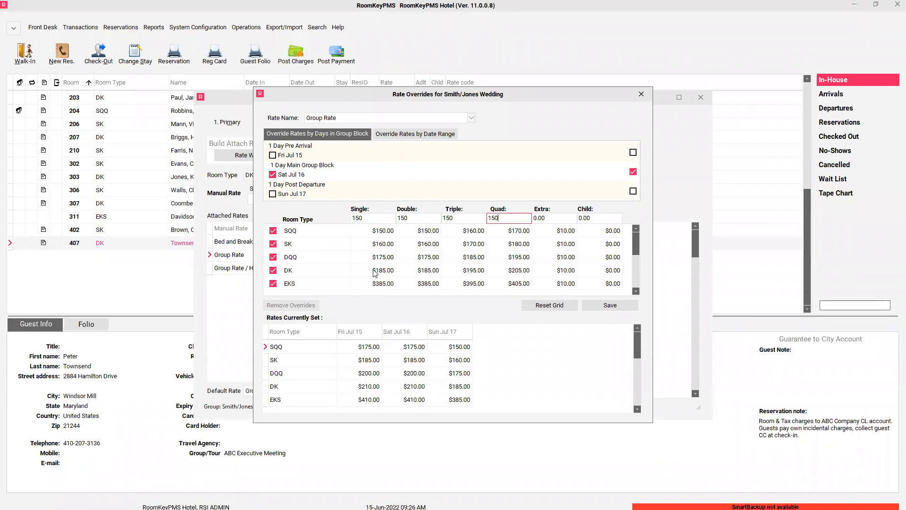
scroll(627, 248, "down", 2)
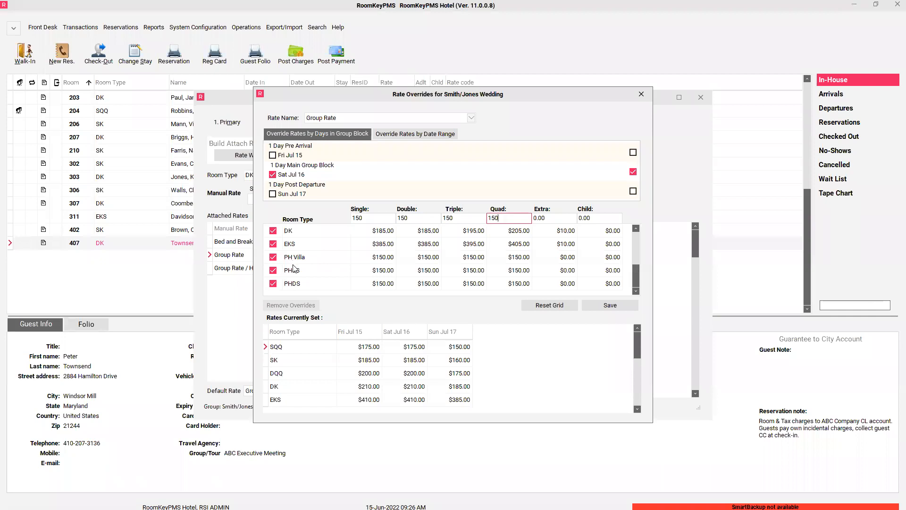
left_click(273, 257)
left_click(274, 270)
left_click(273, 283)
- Save the 150 Saturday overrides and acknowledge the success message
left_click(607, 308)
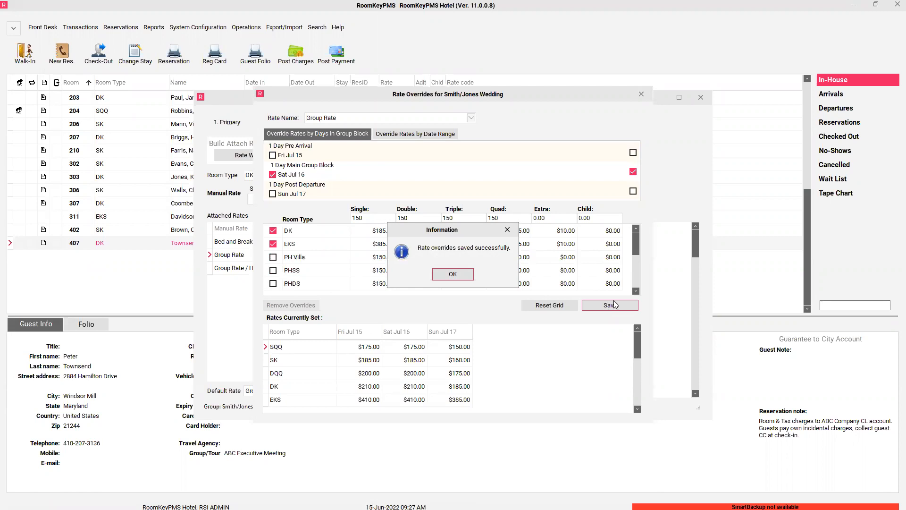
left_click(455, 275)
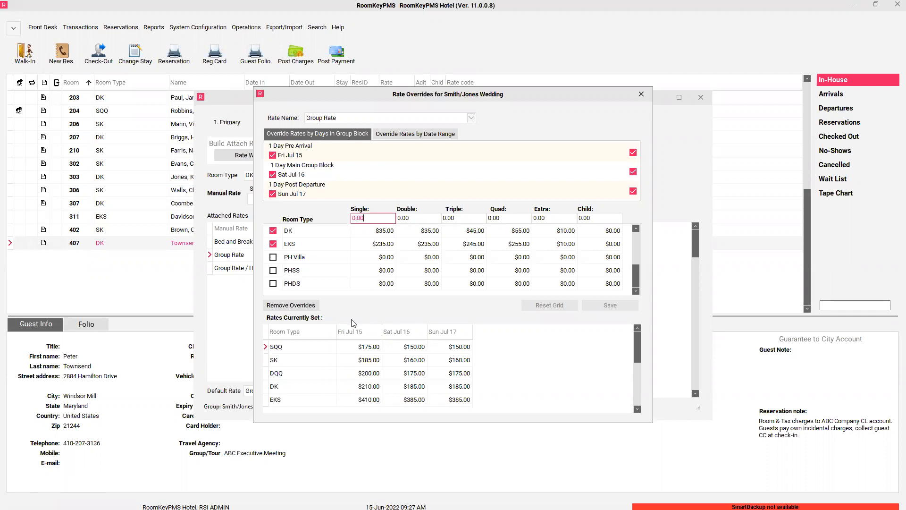
- Remove all existing overrides, then untick Fri Jul 15 and Sun Jul 17
left_click(307, 309)
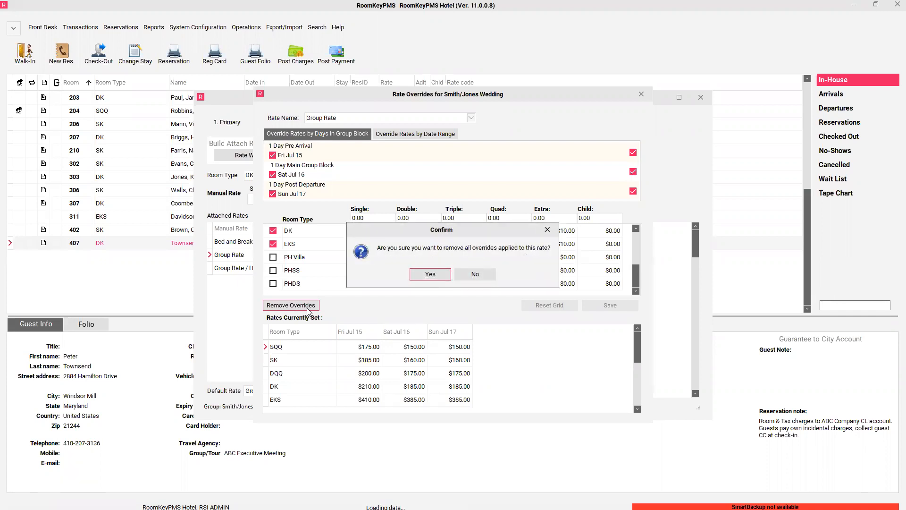
key("Return")
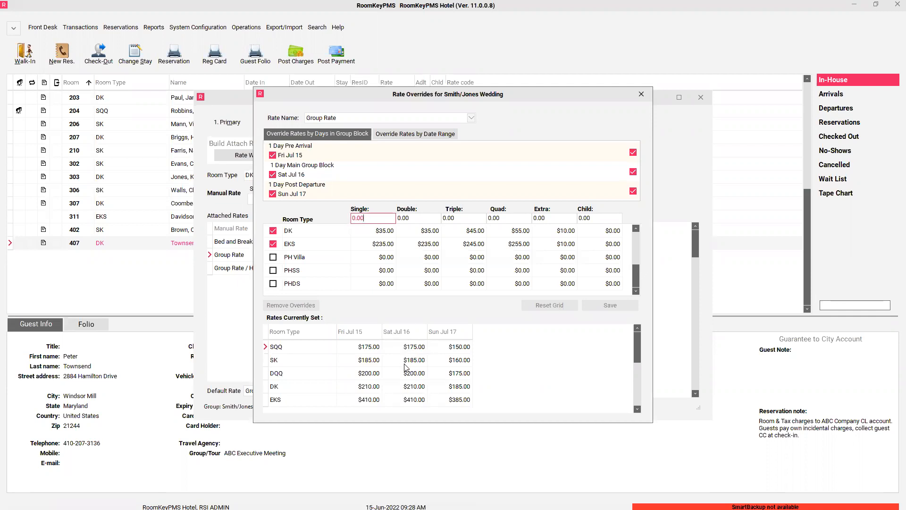
left_click(273, 155)
left_click(273, 194)
- Enter a 145 override for Single, Double, Triple and Quad occupancy
key("Tab")
type("145")
key("Tab")
type("145")
key("Tab")
type("145")
key("Tab")
type("145")
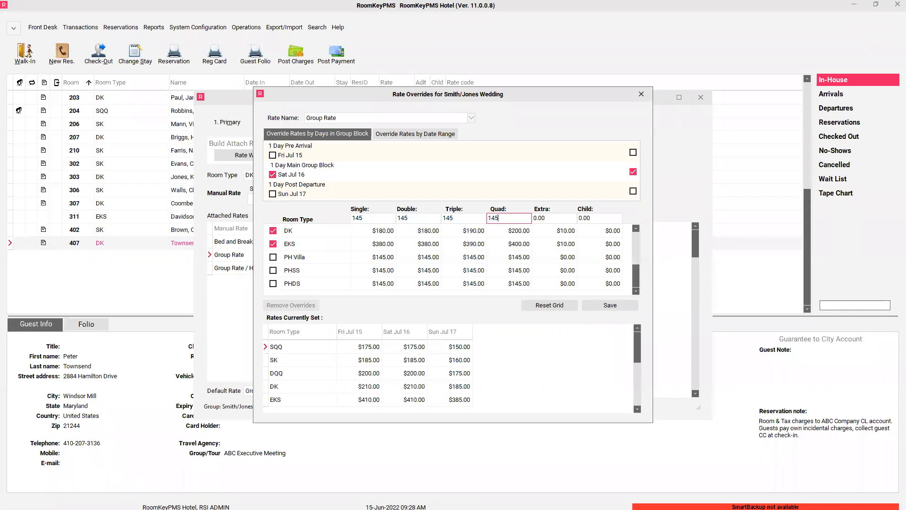
- Save the 145 Saturday overrides, acknowledge the confirmation, and close Rate Overrides
left_click(621, 305)
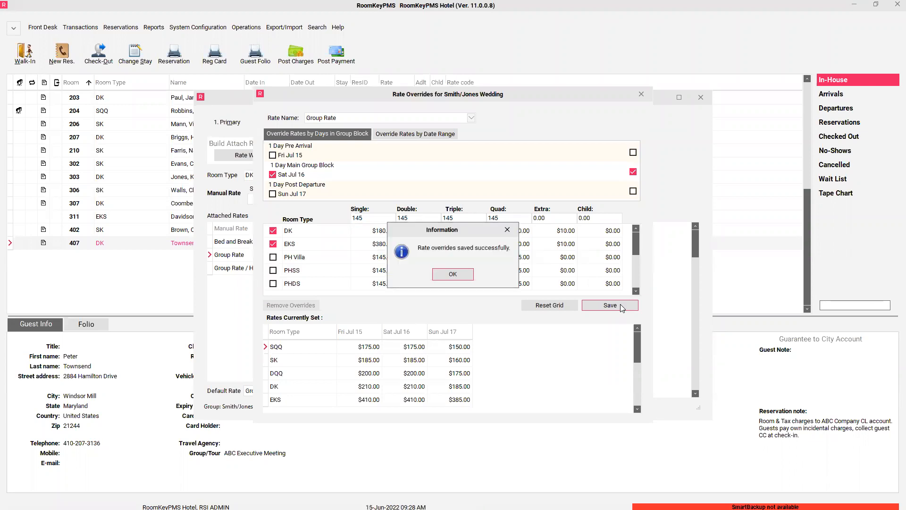
key("Return")
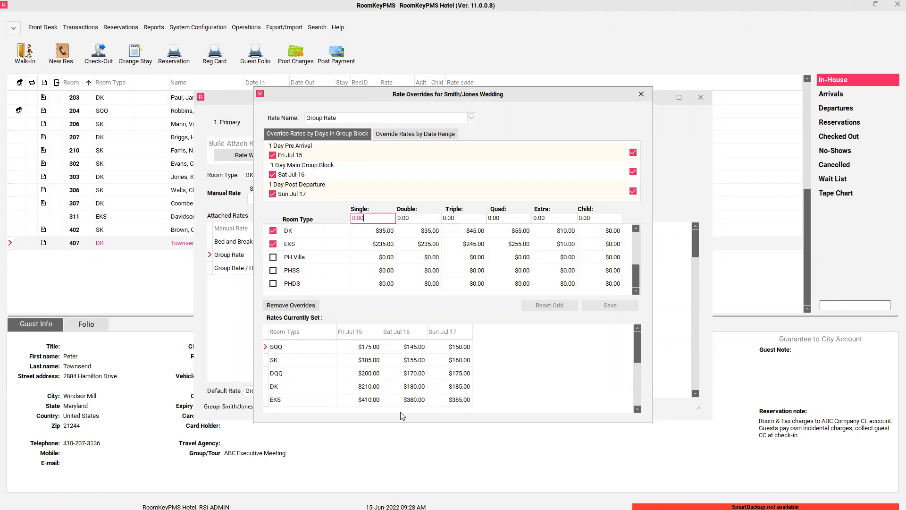
left_click(641, 94)
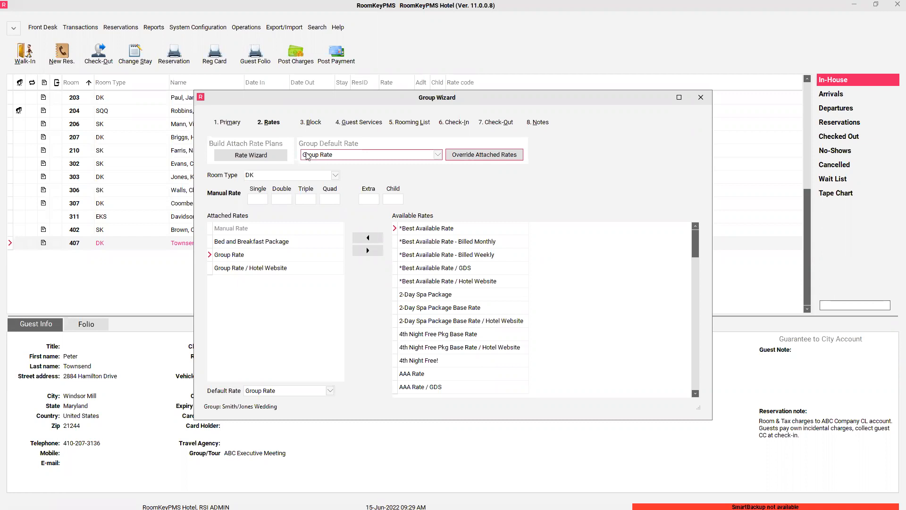
- Show the wedding group's Block inventory grid starting 15-Jul-2022
left_click(314, 122)
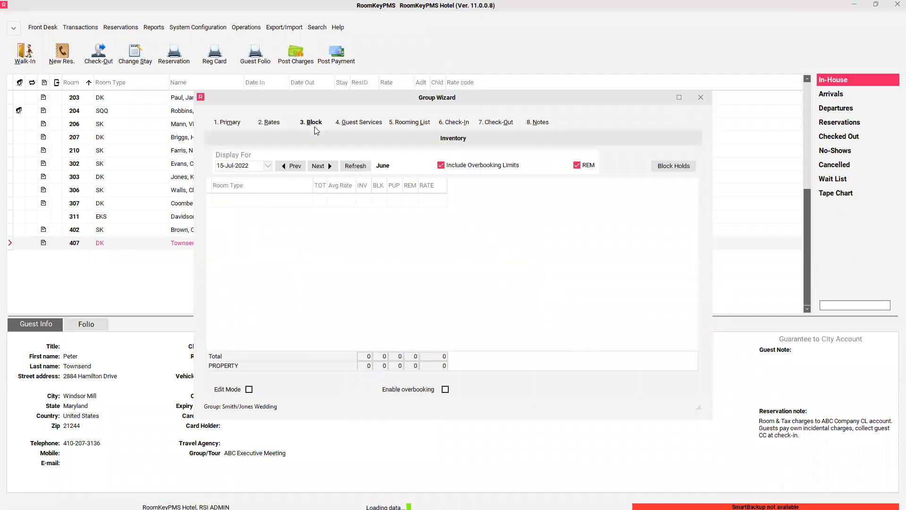
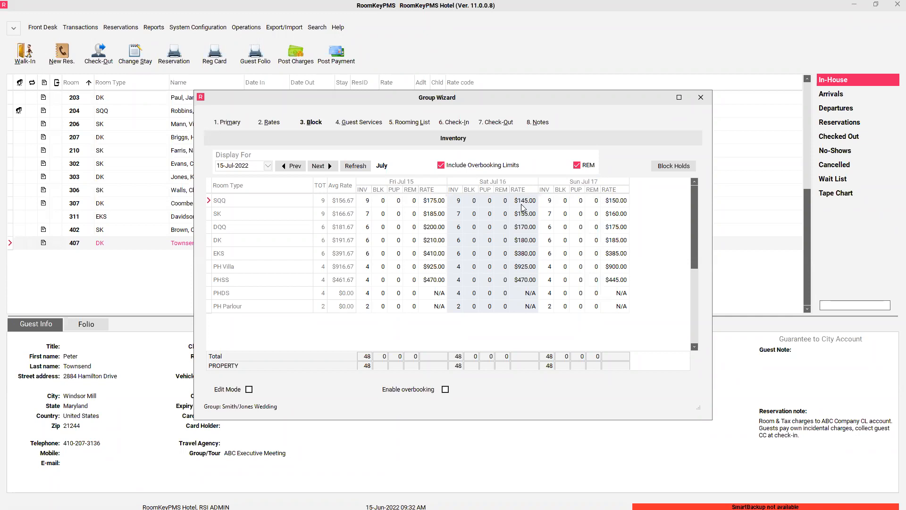
- Block 5 SQQ and 5 DQQ rooms under Sat Jul 16 and post the counts
left_click(249, 390)
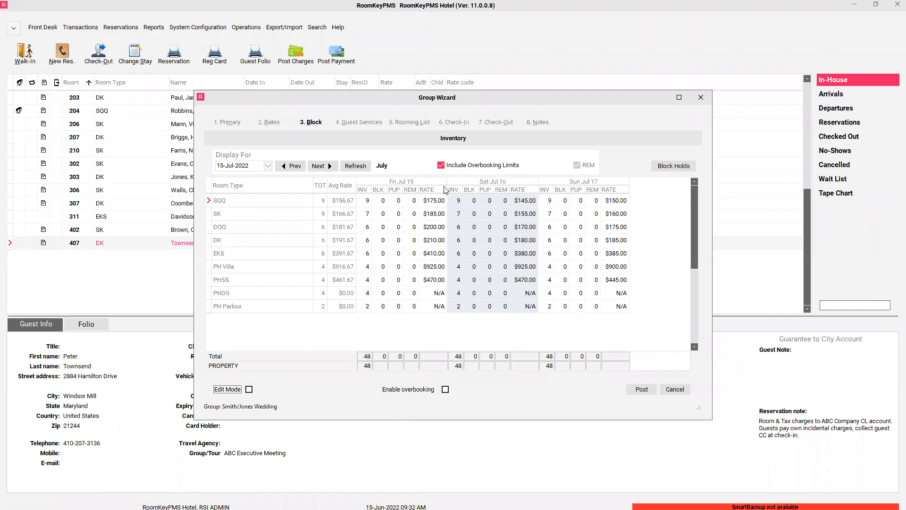
left_click(474, 204)
type("5")
left_click(476, 230)
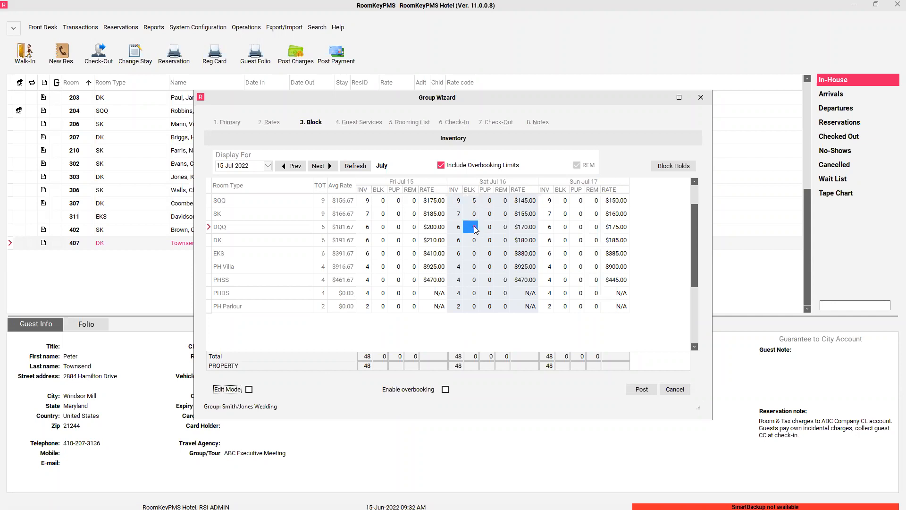
type("5")
left_click(642, 389)
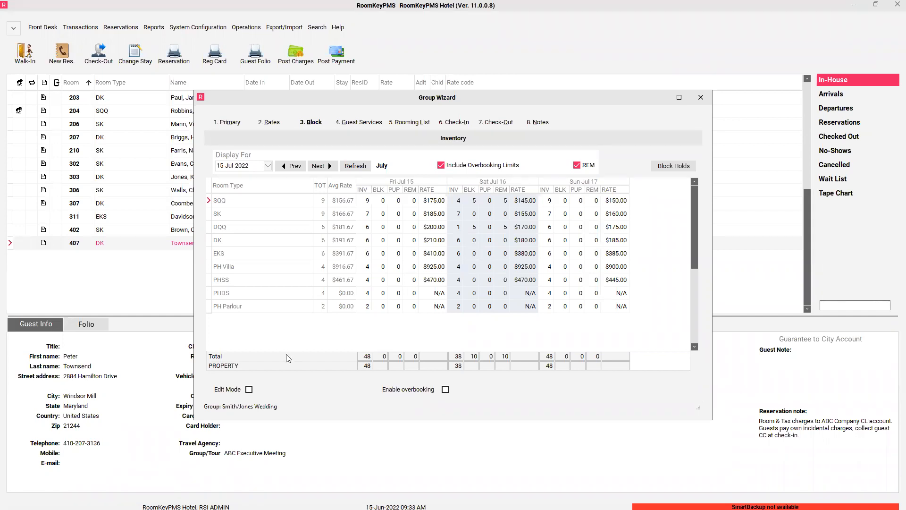
left_click(249, 390)
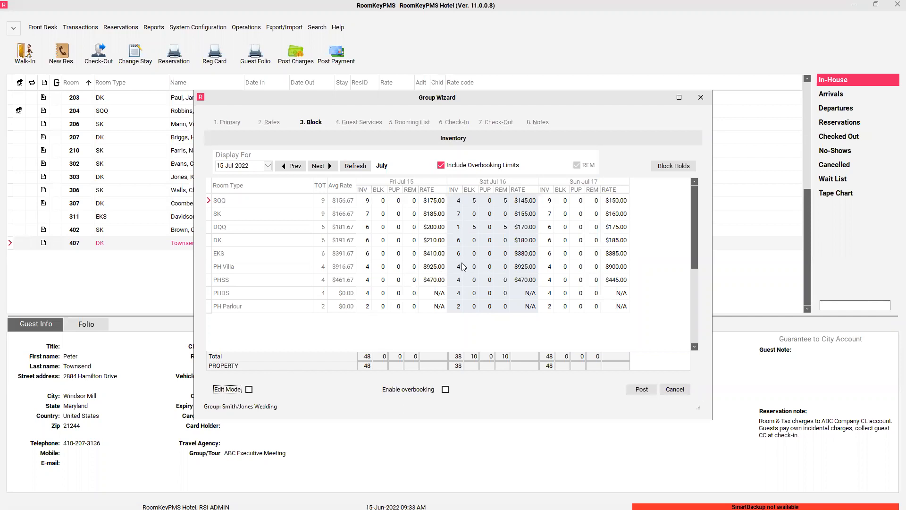
- Enter 1 in the EKS block for Sat Jul 16, post it, and close the wizard
left_click(475, 256)
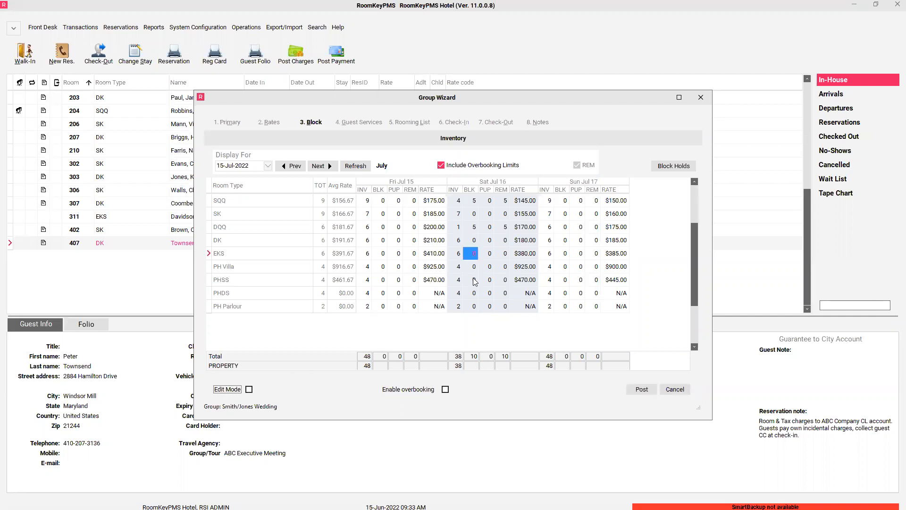
type("1")
left_click(639, 391)
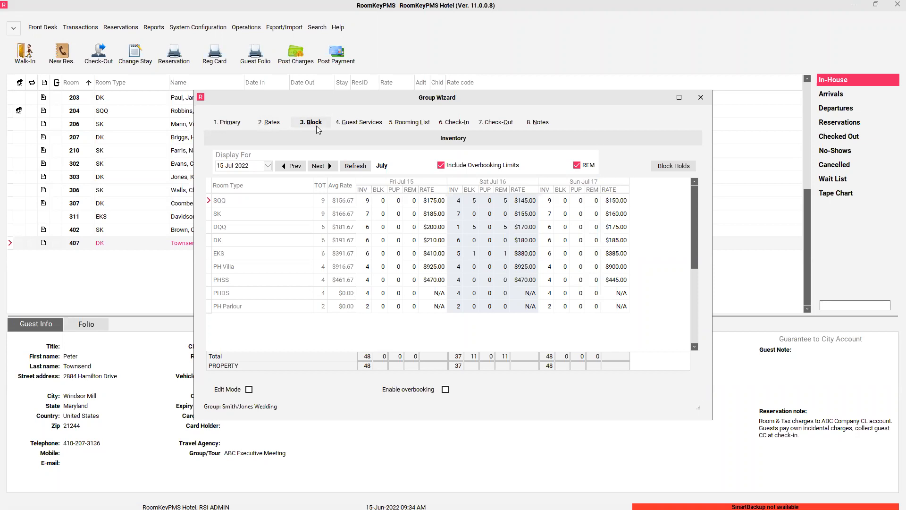
left_click(701, 98)
- Close the group list window and open the Inventory Calendar from Operations
left_click(676, 96)
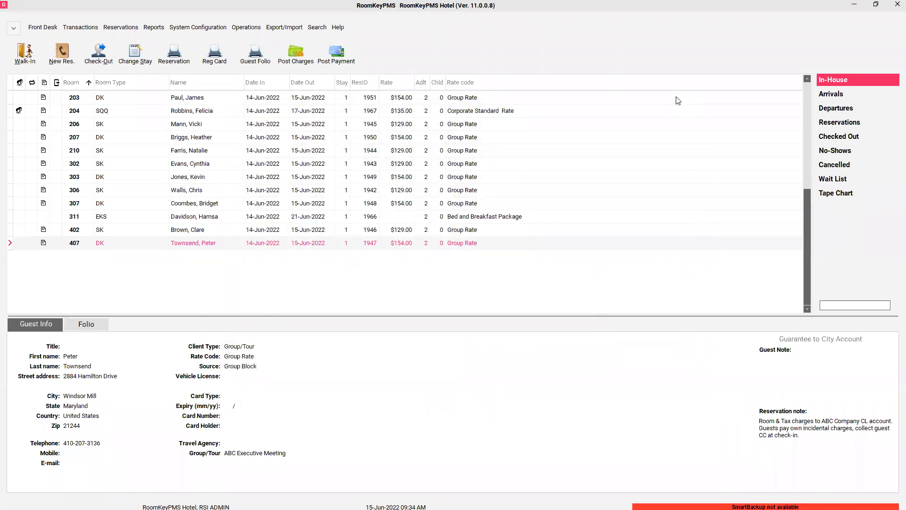
left_click(259, 30)
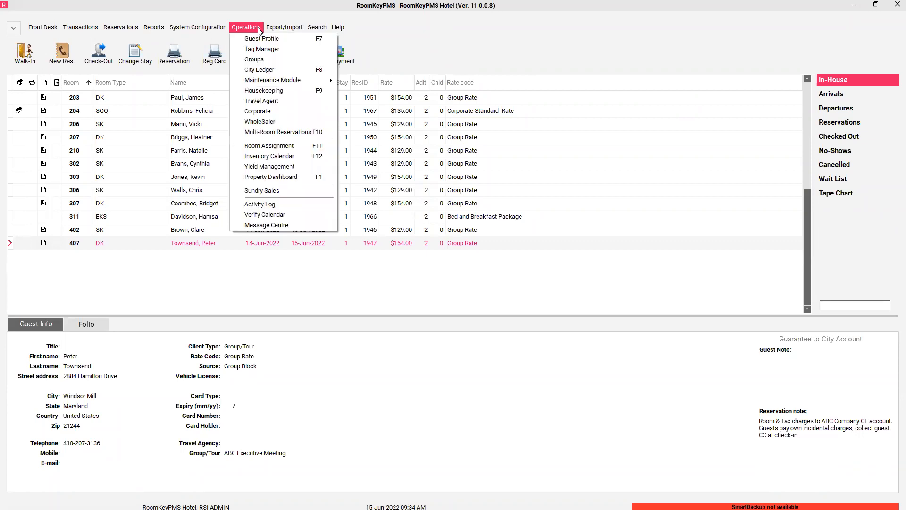
left_click(294, 157)
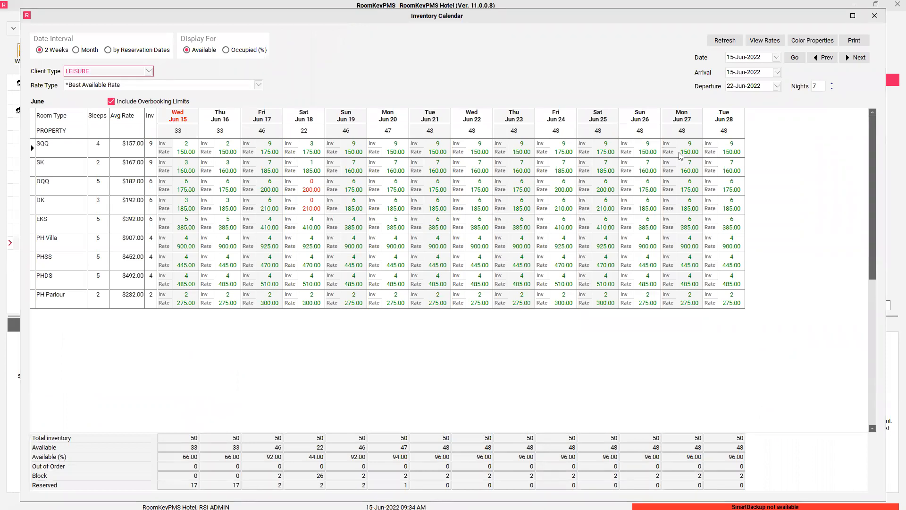
- Start the Inventory Calendar on 12 July 2022 using the Date dropdown
left_click(777, 57)
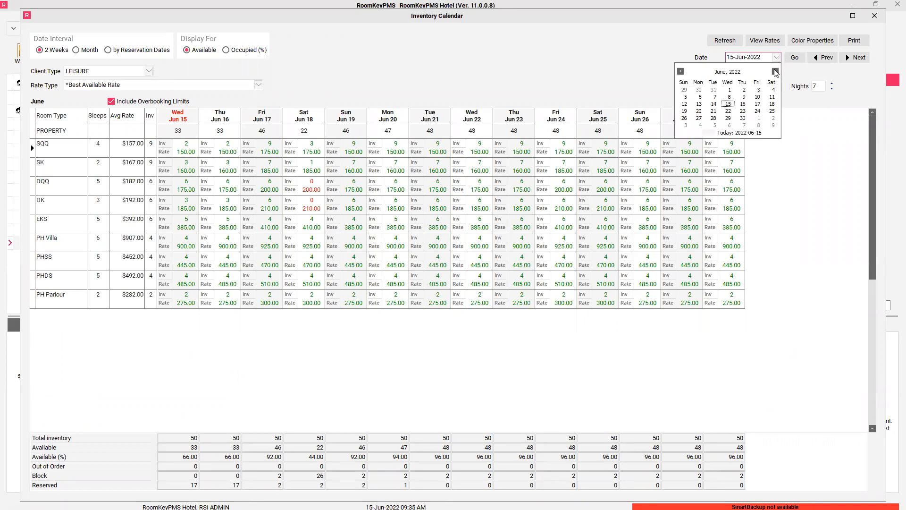
left_click(775, 71)
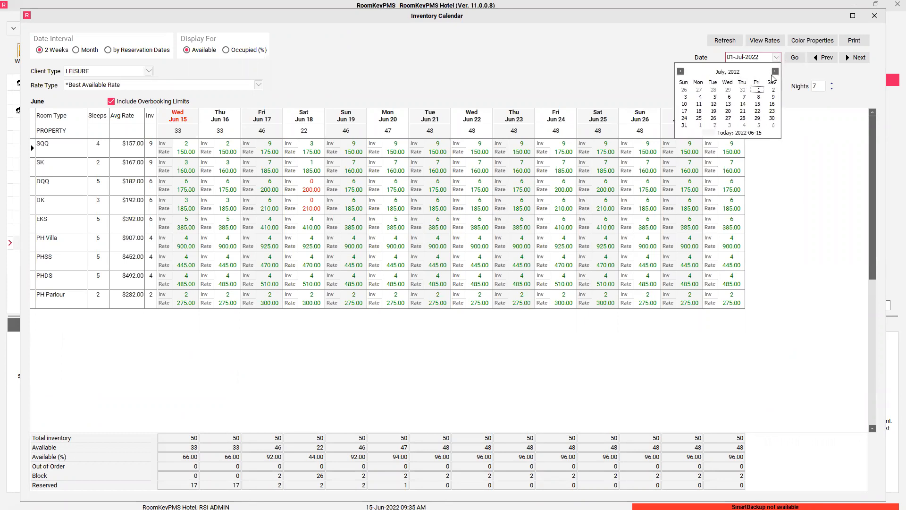
left_click(714, 103)
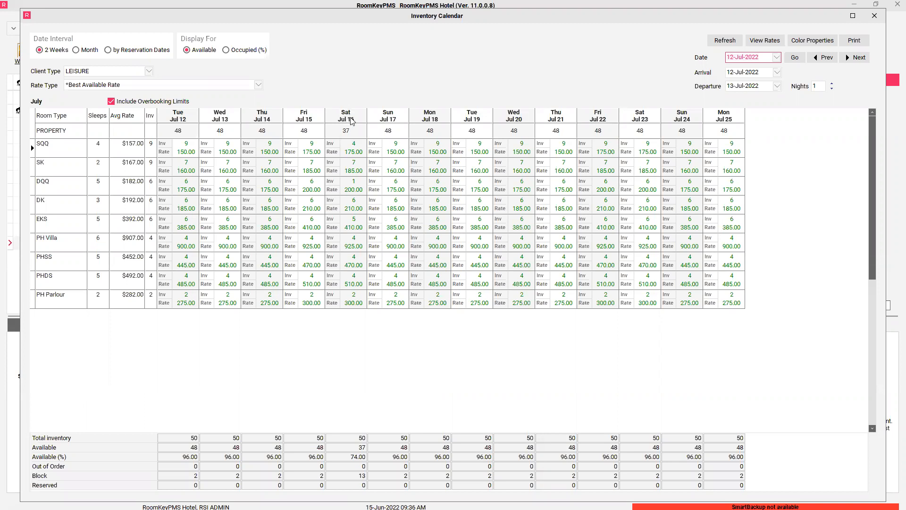
left_click(352, 121)
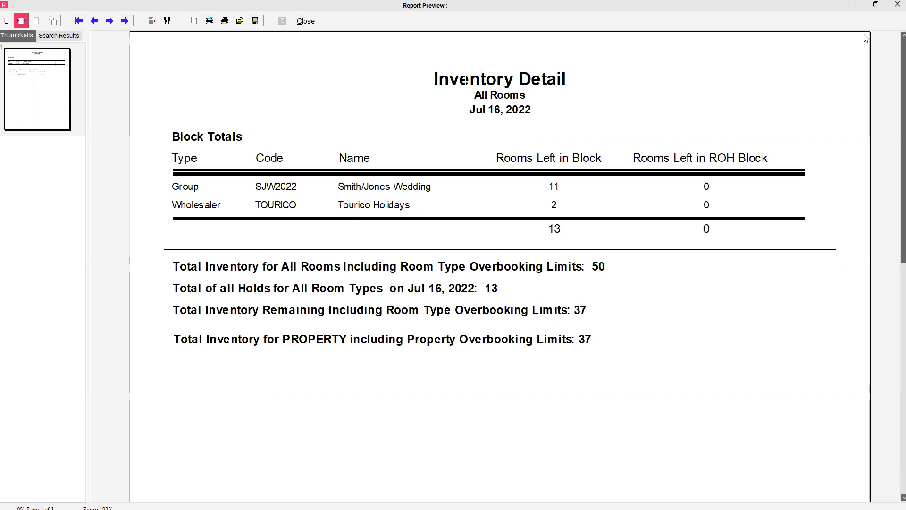
left_click(897, 4)
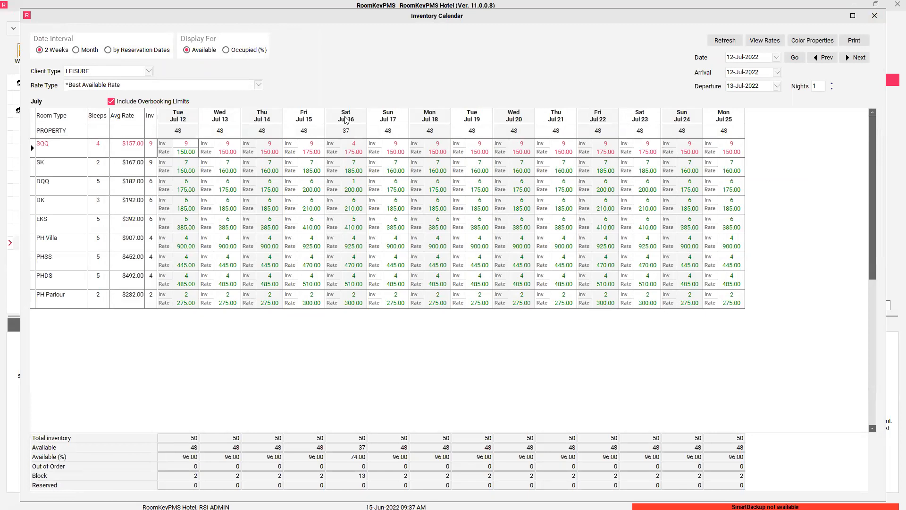
left_click(879, 20)
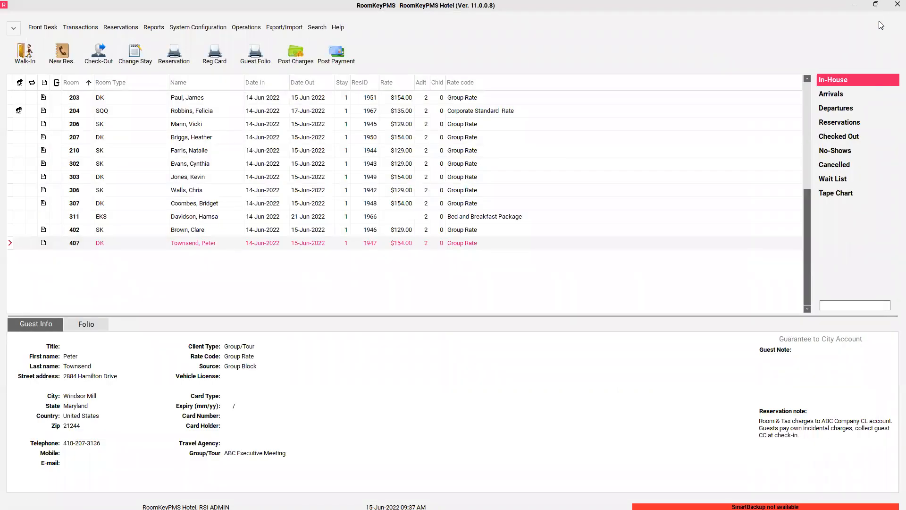
- Reopen the Smith/Jones Wedding group (SJW2022) in the Group Wizard from Operations > Groups
left_click(251, 29)
left_click(261, 61)
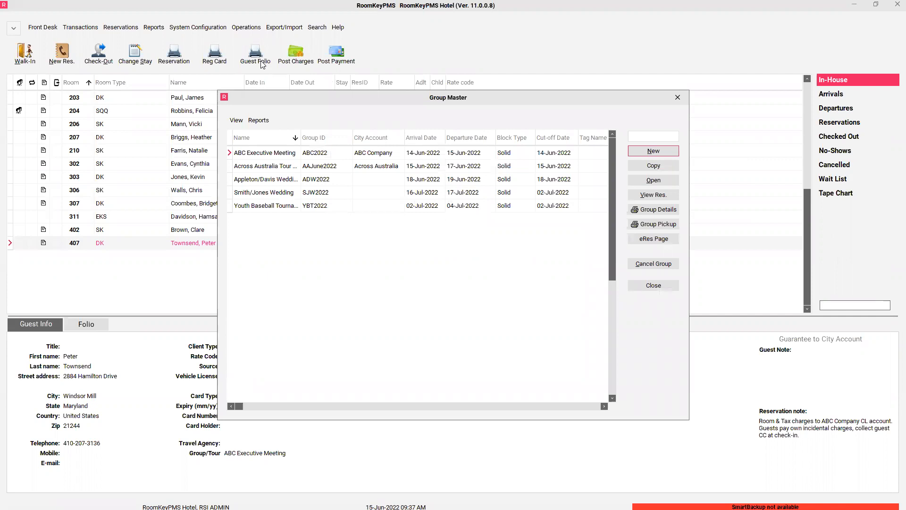
left_click(265, 193)
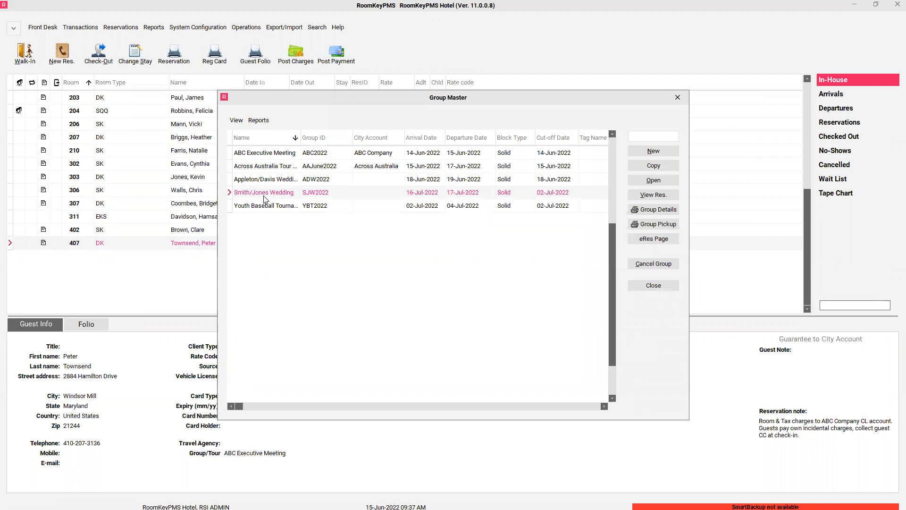
left_click(654, 180)
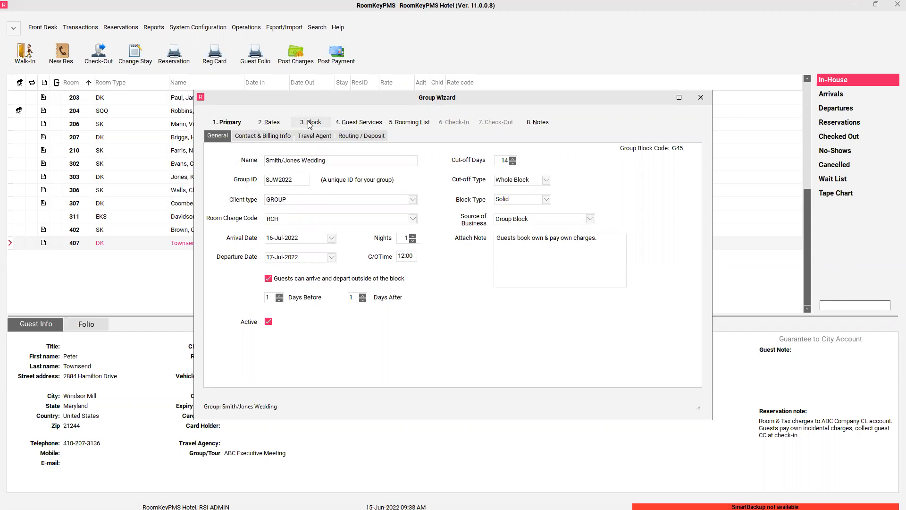
left_click(359, 123)
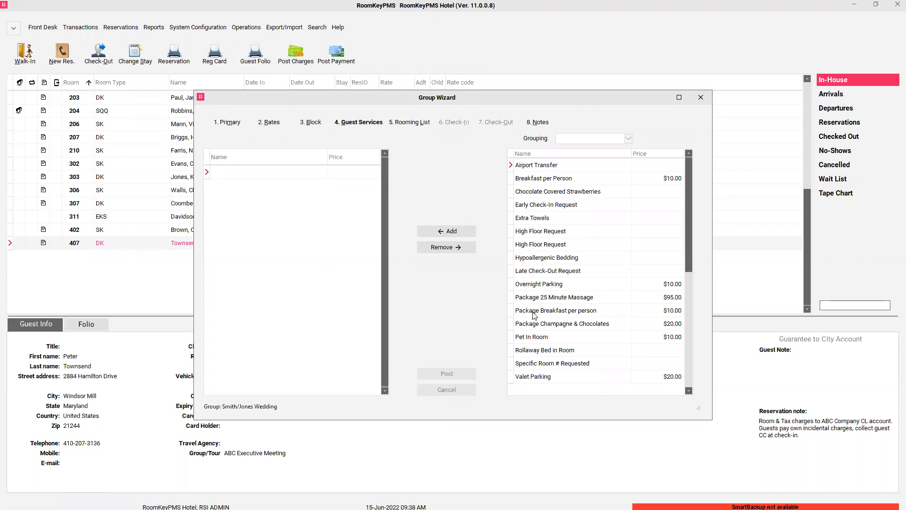
- Add Valet Parking to the group's services at $15.00 instead of $20.00 and post it
left_click(542, 382)
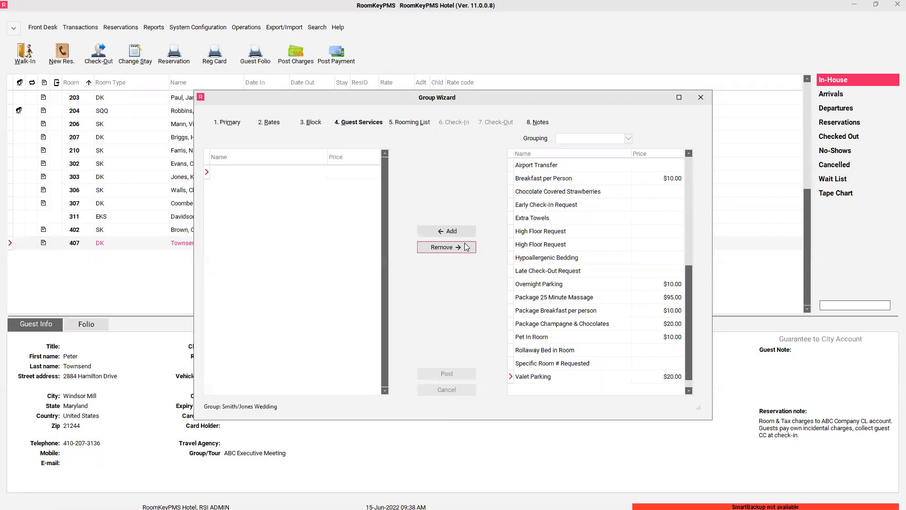
left_click(452, 232)
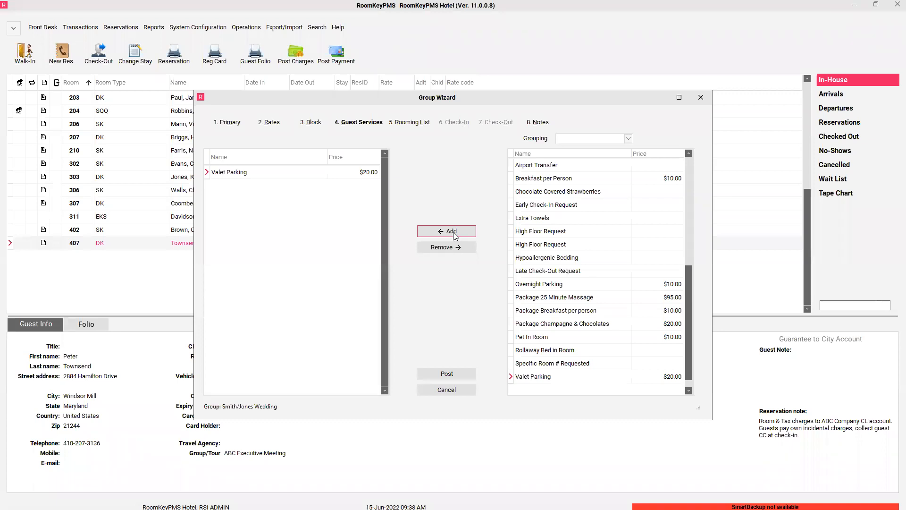
left_click(371, 174)
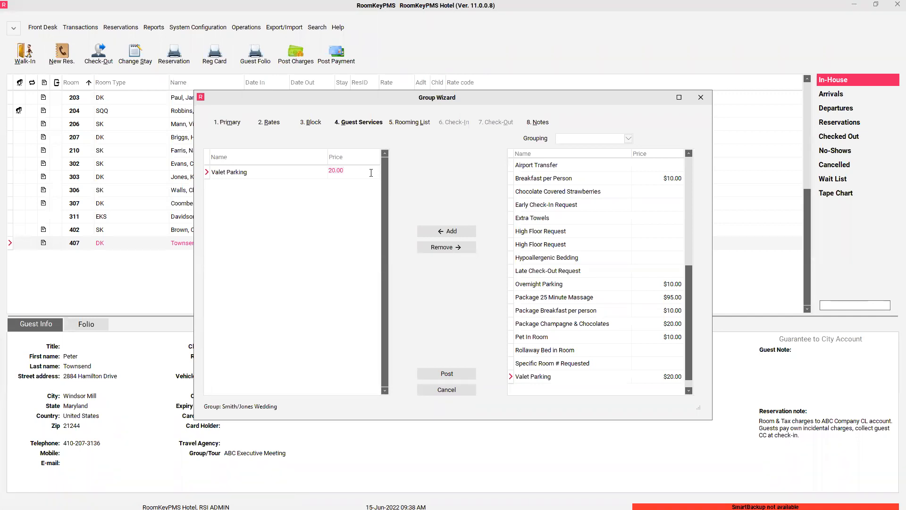
type("15.00")
key("Return")
left_click(439, 375)
left_click(403, 125)
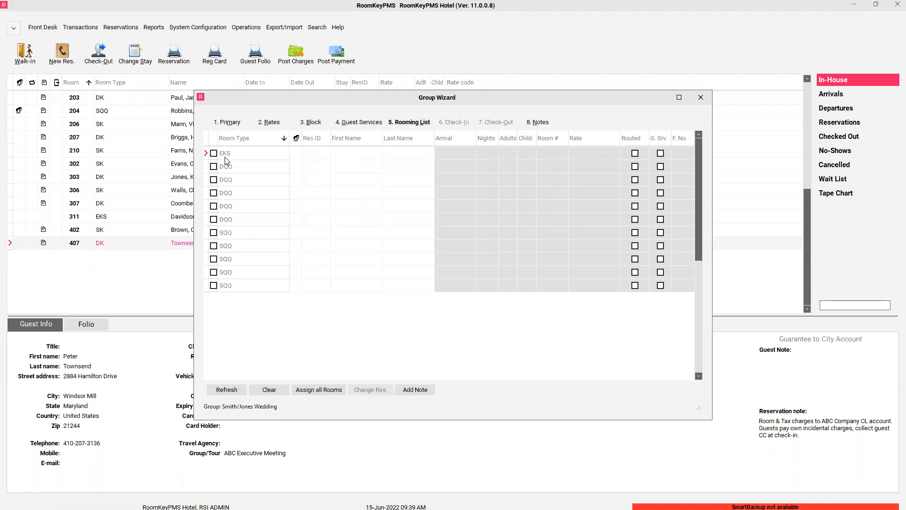
- Enter the guest's first and last name on the EKS rooming-list line
left_click(370, 156)
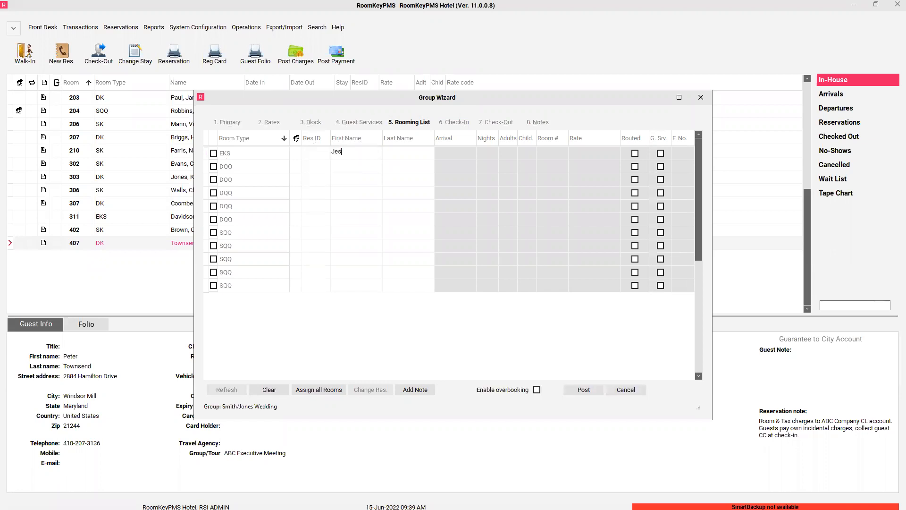
key("Tab")
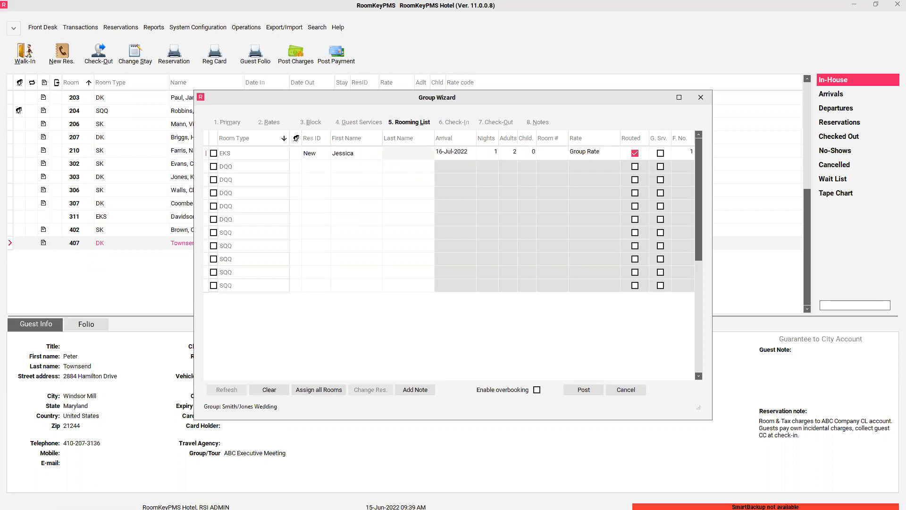
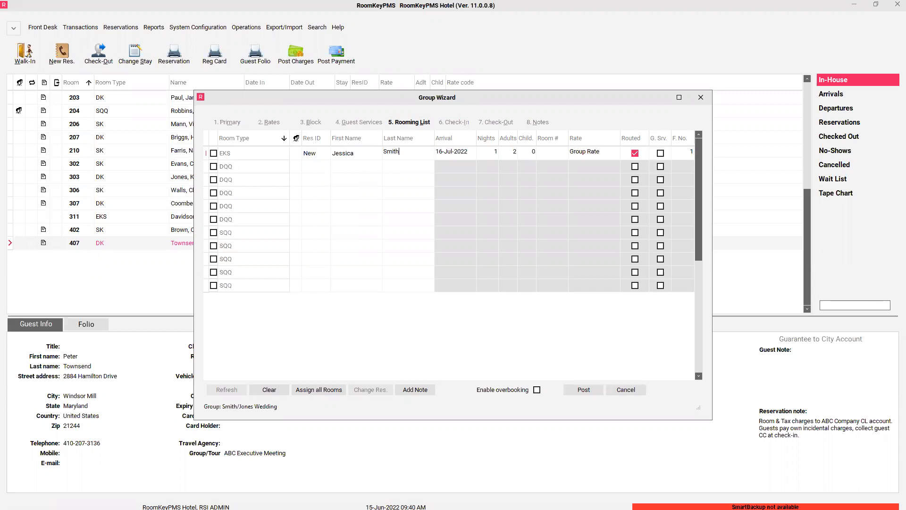
left_click(473, 155)
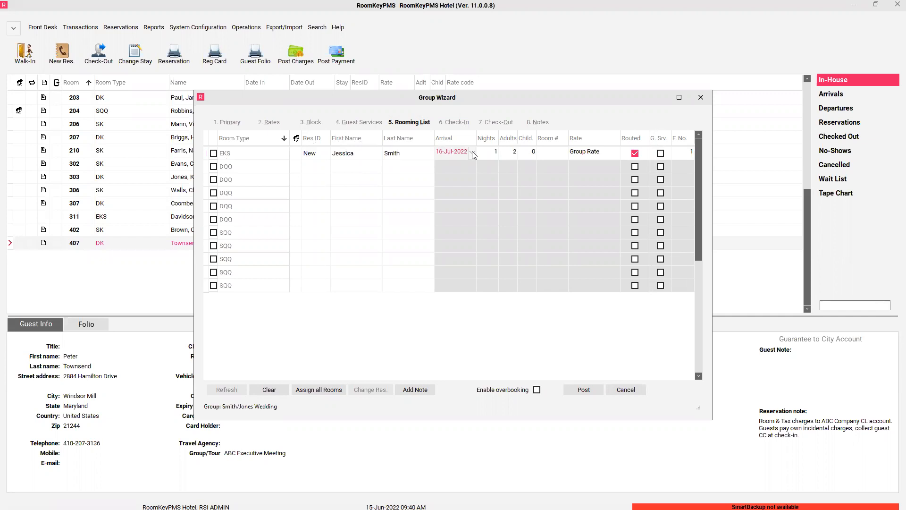
left_click(474, 155)
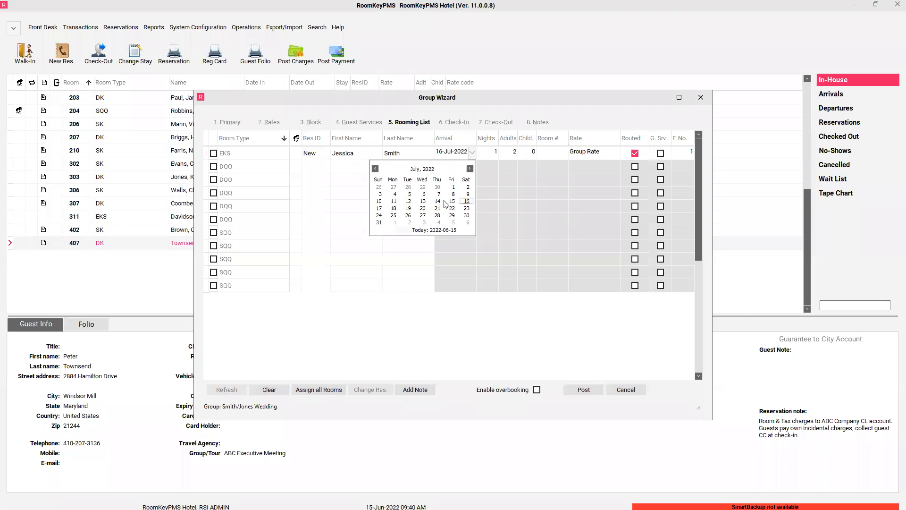
- Set the EKS guest to arrive 15-Jul-2022 for 3 nights in room 401
left_click(454, 207)
left_click(491, 152)
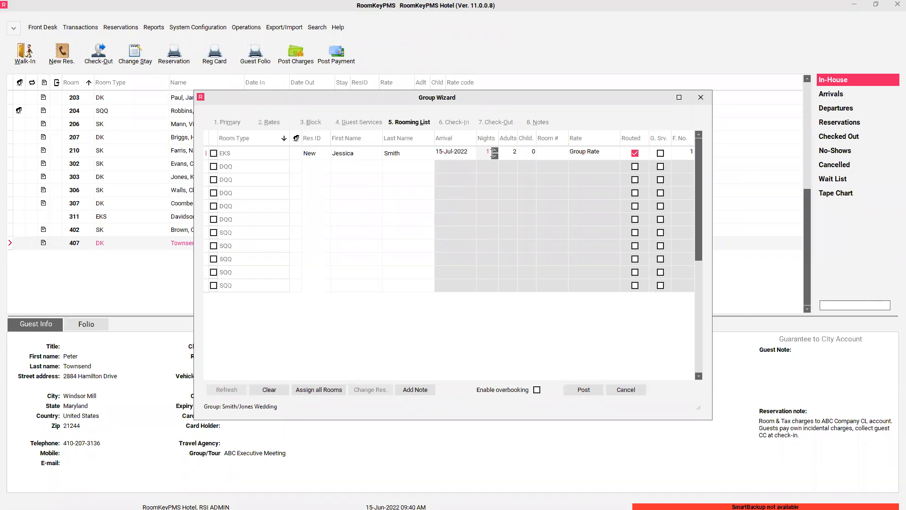
left_click(496, 150)
left_click(566, 160)
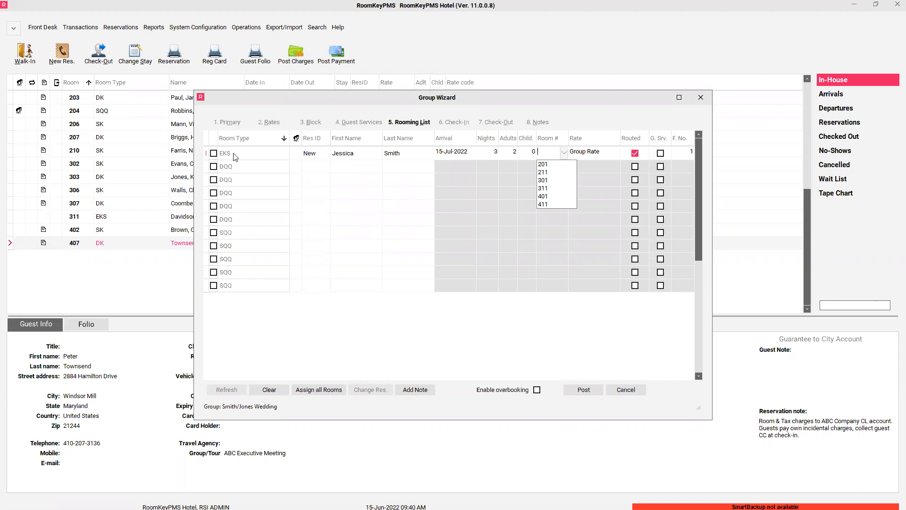
left_click(543, 196)
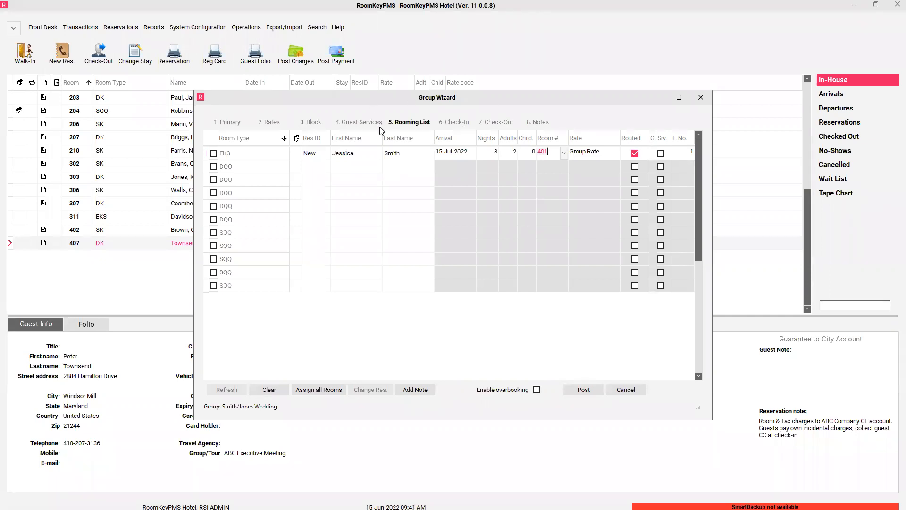
- Apply group services, enable overbooking, and post the room-401 reservation
left_click(660, 153)
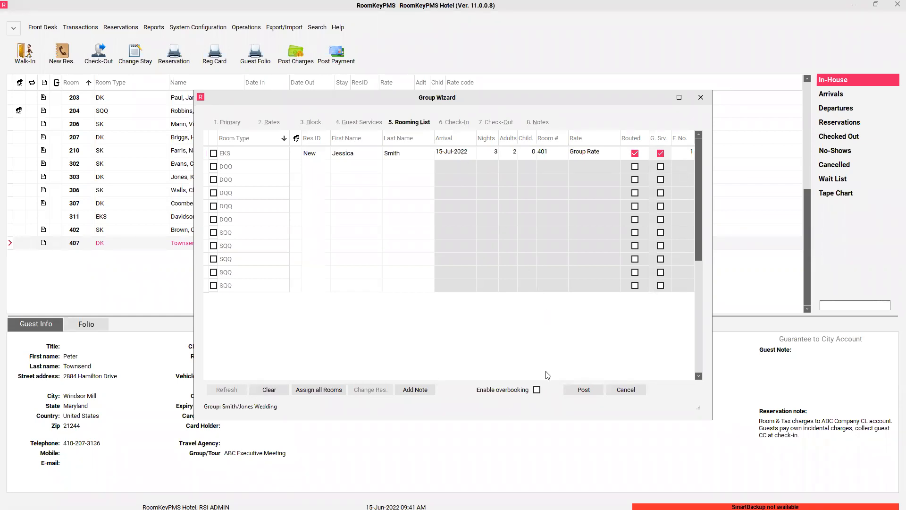
left_click(537, 391)
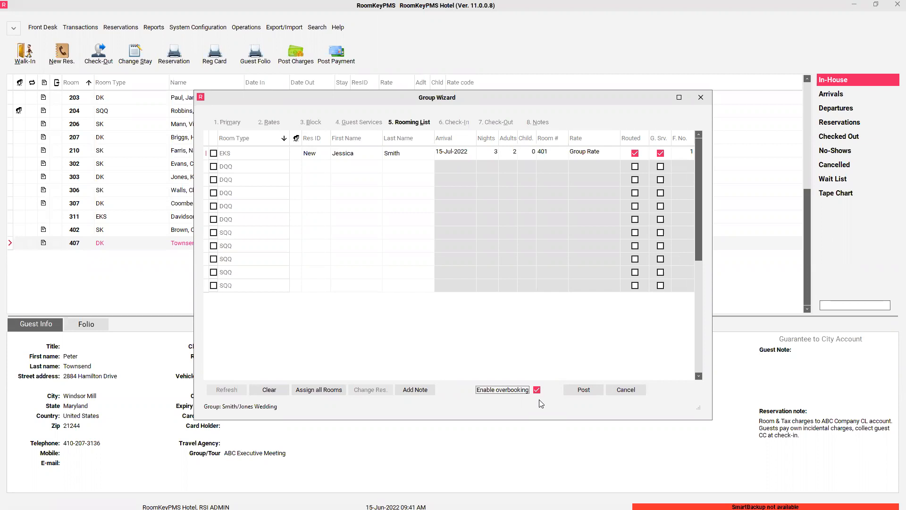
left_click(582, 391)
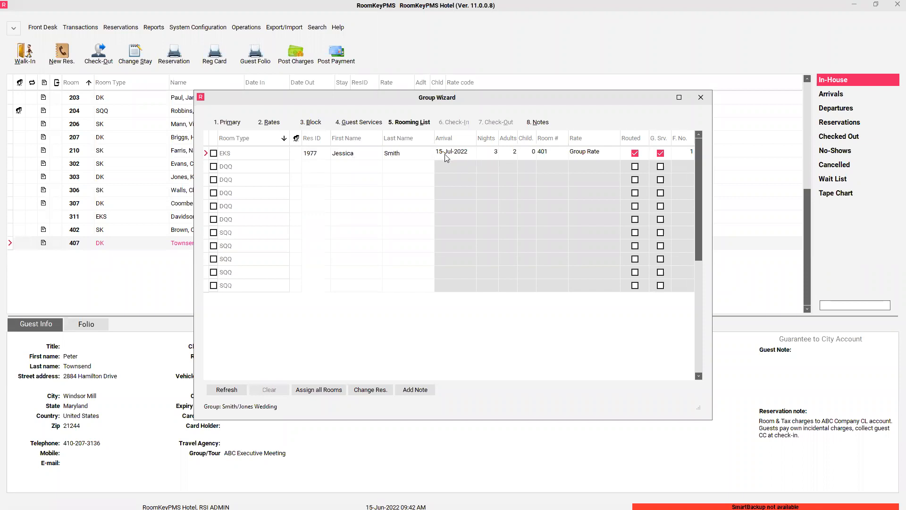
- Add a second guest's first and last name as a sharer on reservation 1977 and post it
left_click(293, 157)
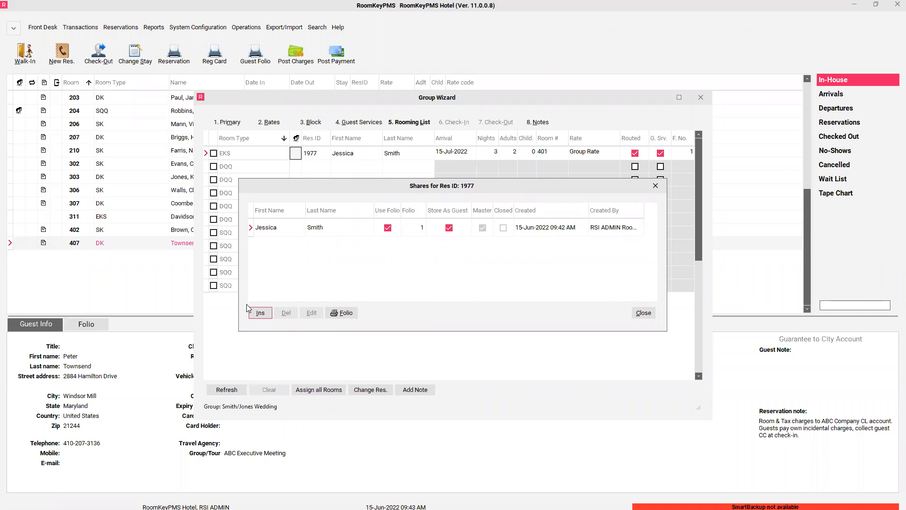
left_click(260, 313)
left_click(287, 228)
key("Tab")
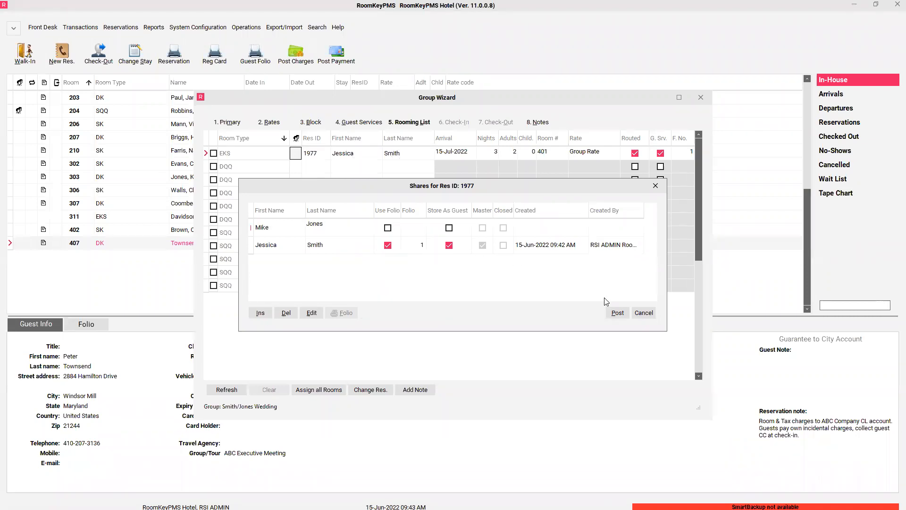
left_click(617, 314)
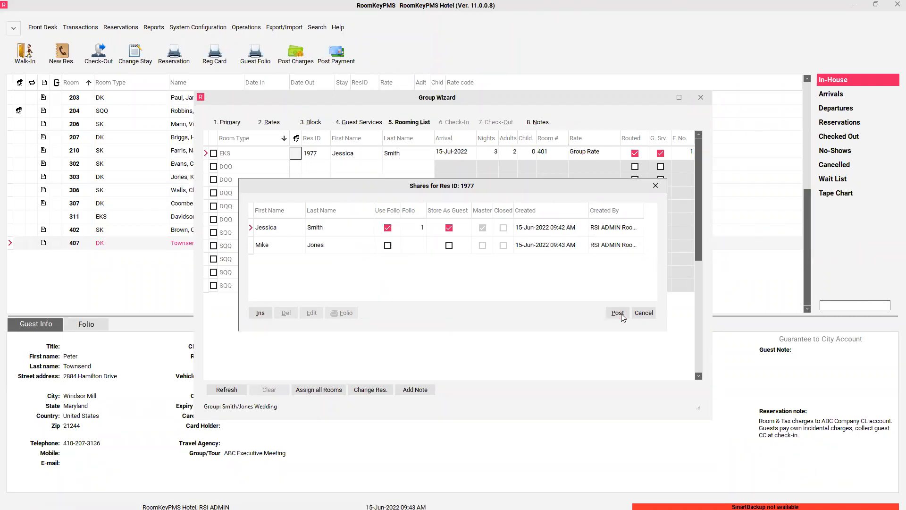
left_click(452, 274)
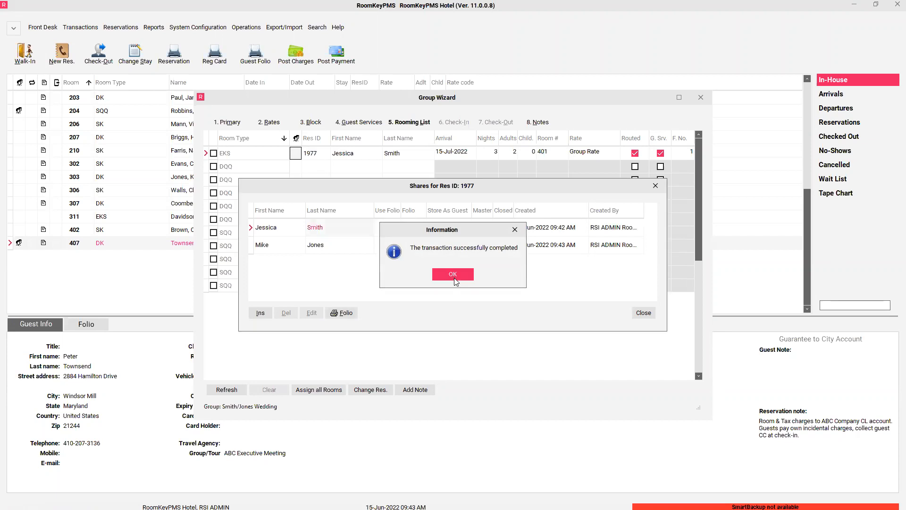
left_click(656, 186)
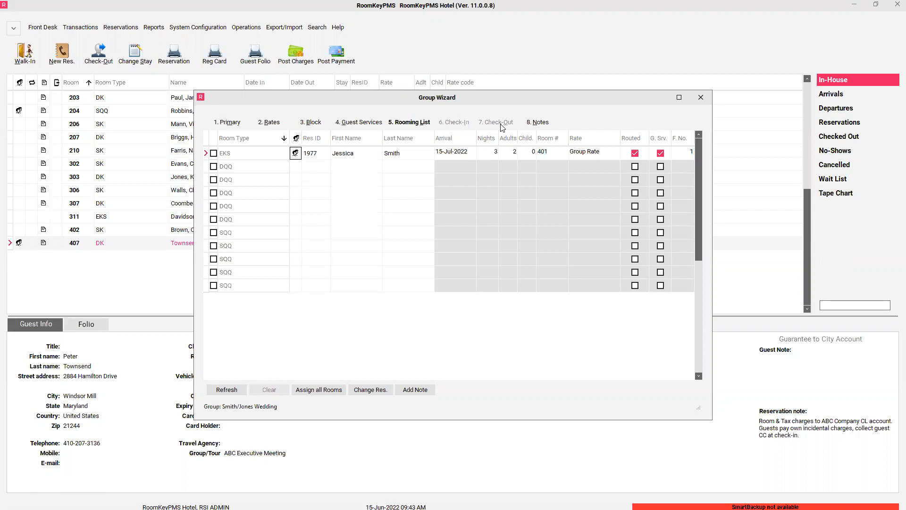
- Show the Smith/Jones Wedding group's Notes step, which has no notes recorded
left_click(534, 124)
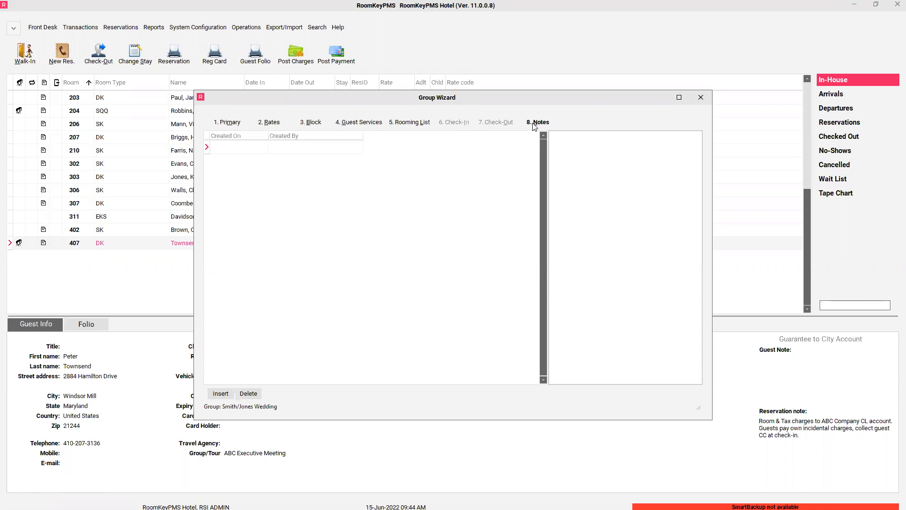
- Close the Group Wizard and the Group Master list to return to the In-House guest list
left_click(703, 98)
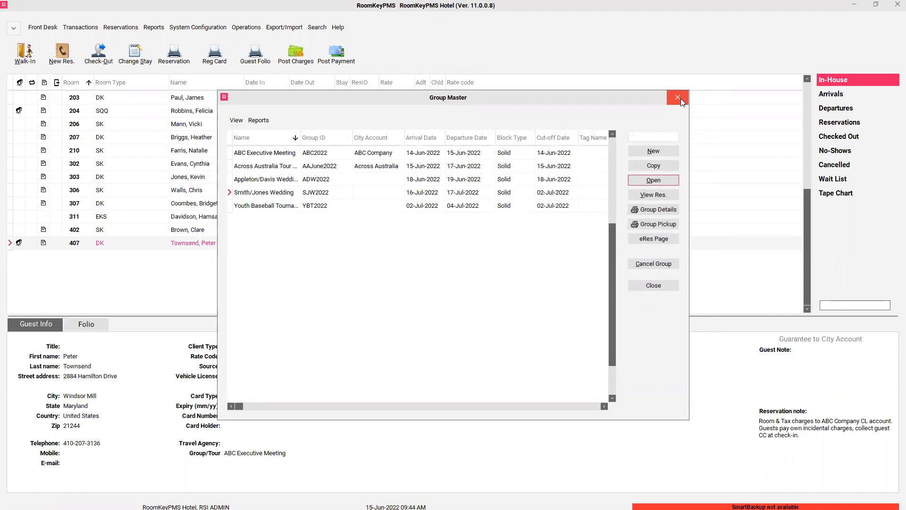
left_click(681, 99)
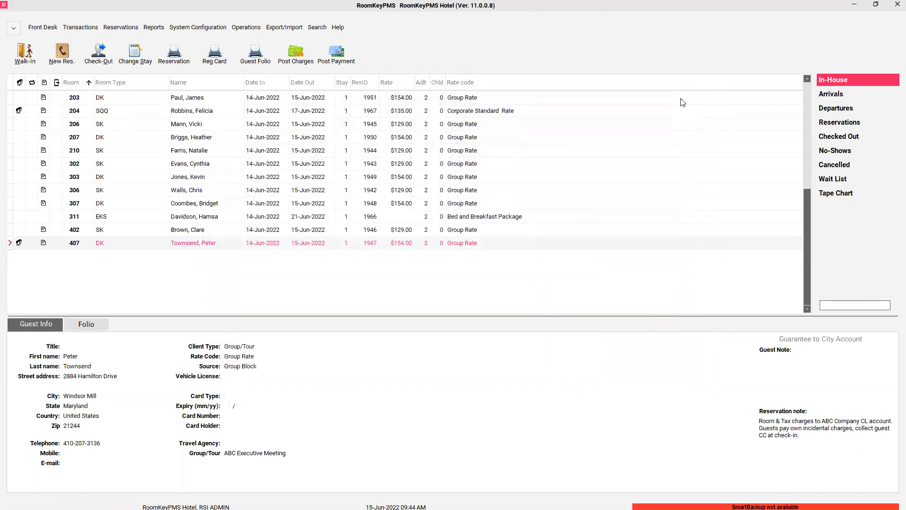
- Start a new one-night reservation arriving 16-Jul-2022 and departing 17-Jul-2022
left_click(70, 62)
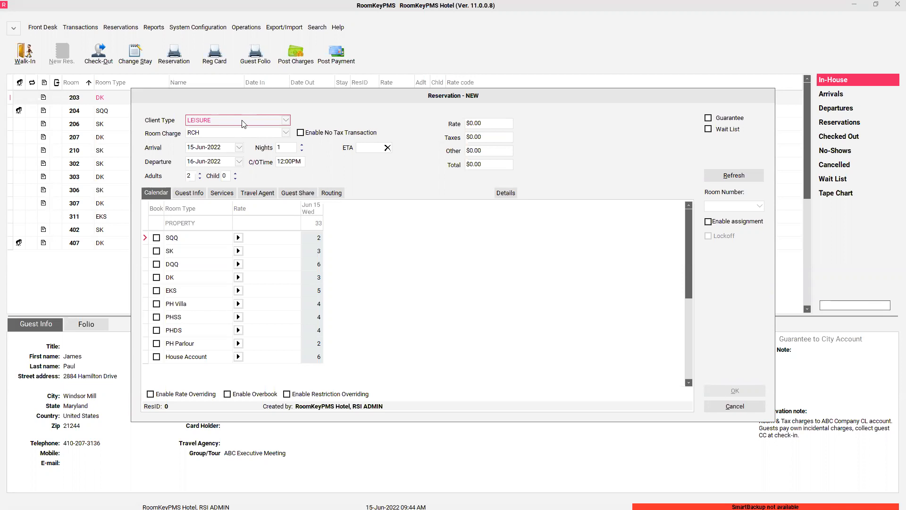
left_click(239, 148)
left_click(238, 162)
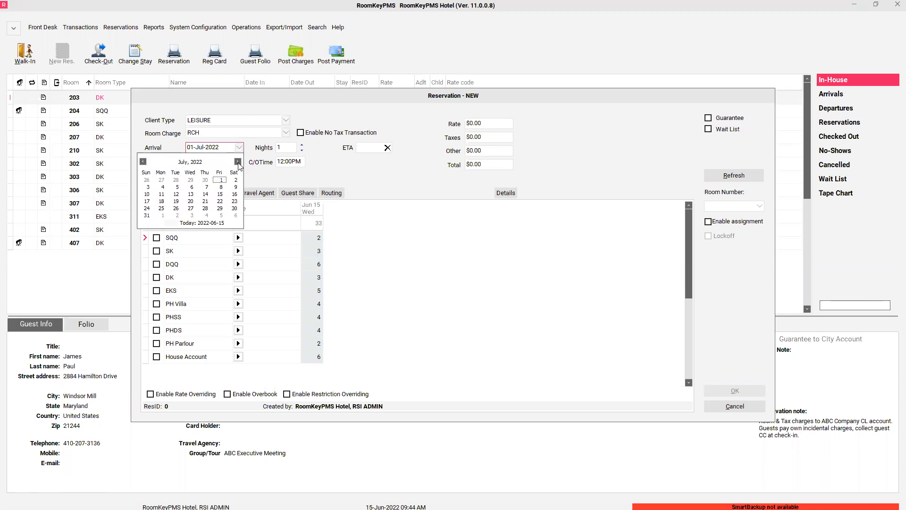
left_click(234, 194)
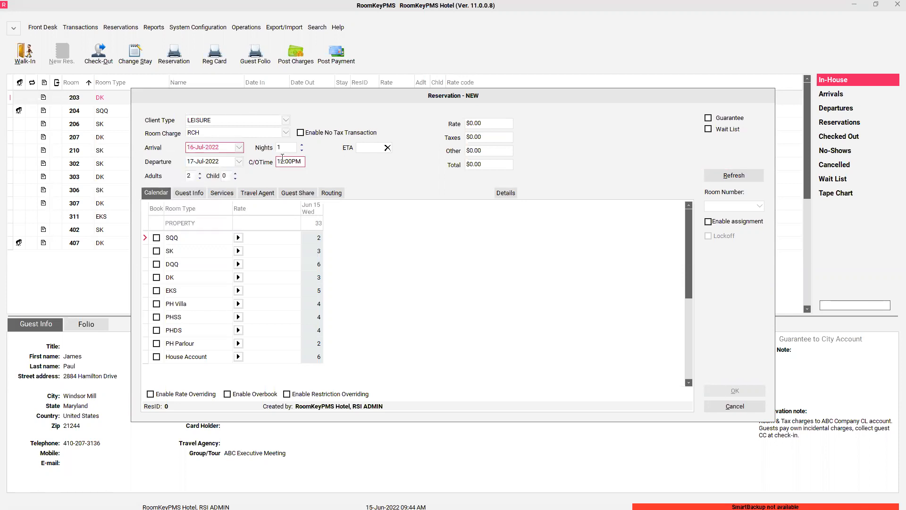
left_click(285, 121)
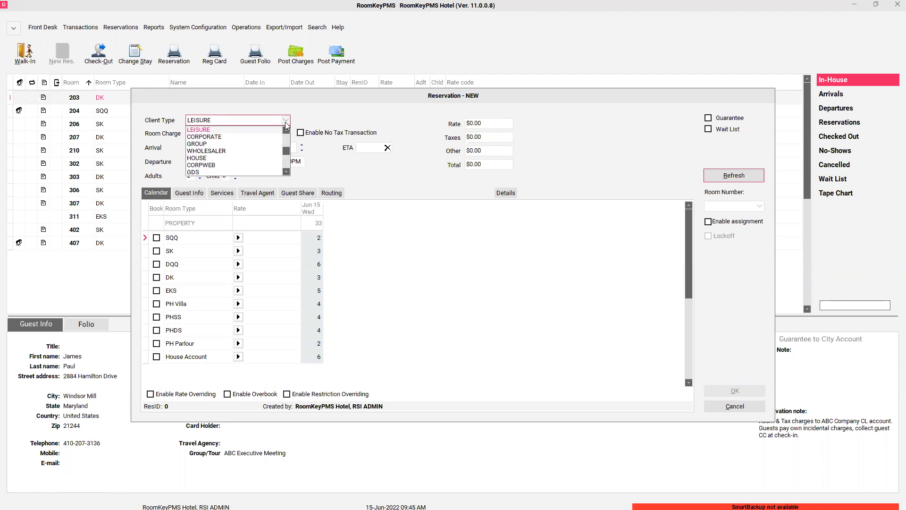
- Set client type GROUP for Smith/Jones Wedding and refresh Jul 16 availability, showing 5 SQQ and 5 DQQ
left_click(199, 144)
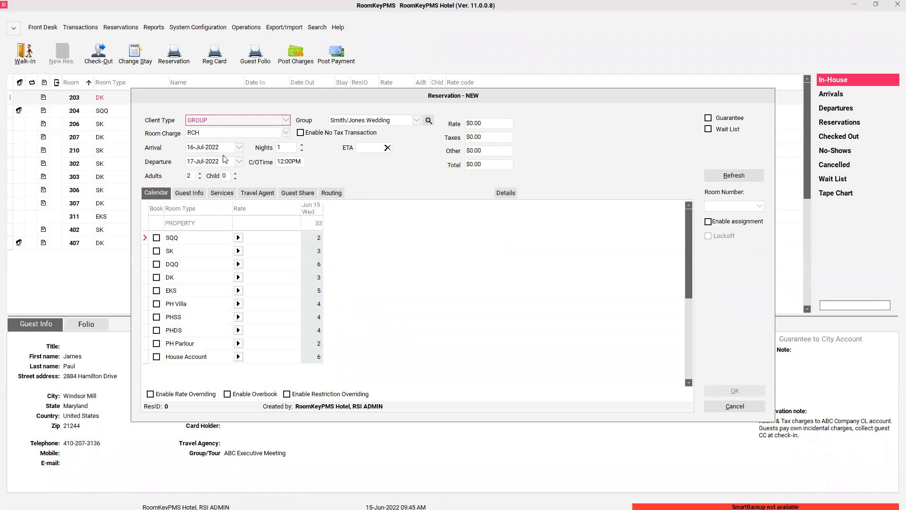
left_click(390, 124)
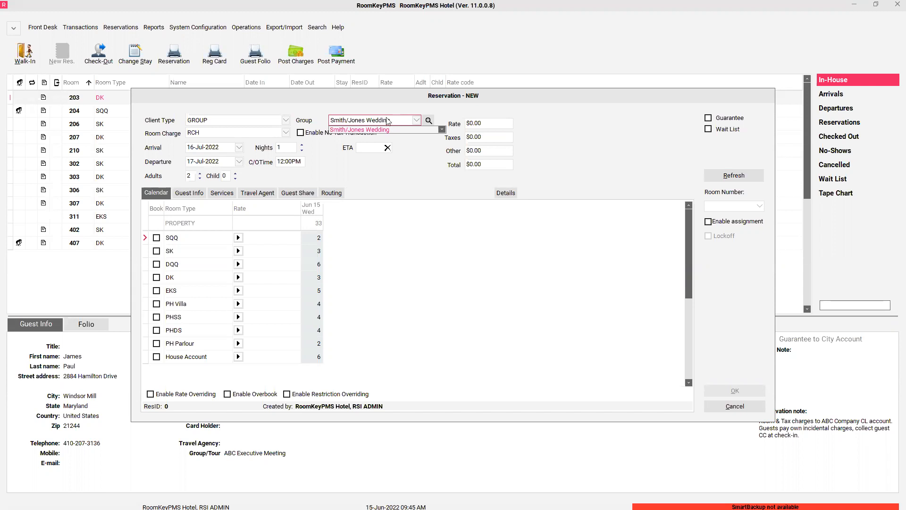
left_click(387, 129)
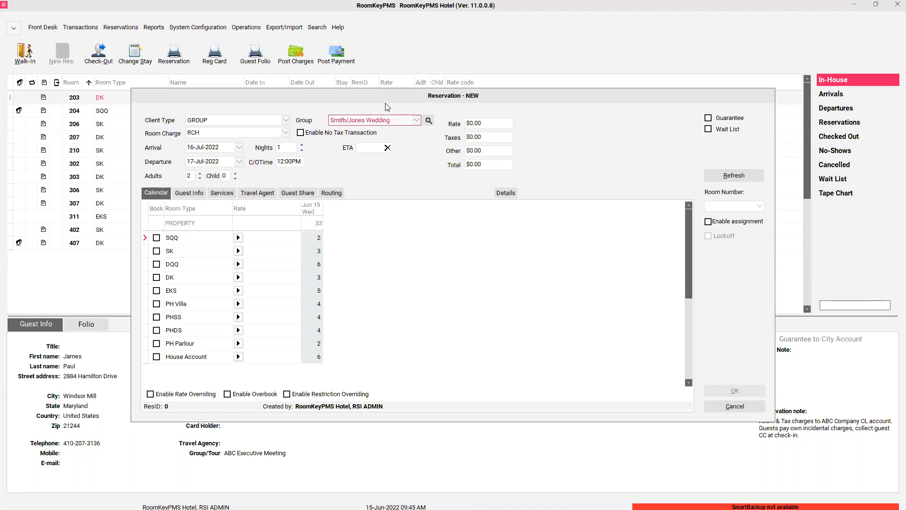
left_click(297, 290)
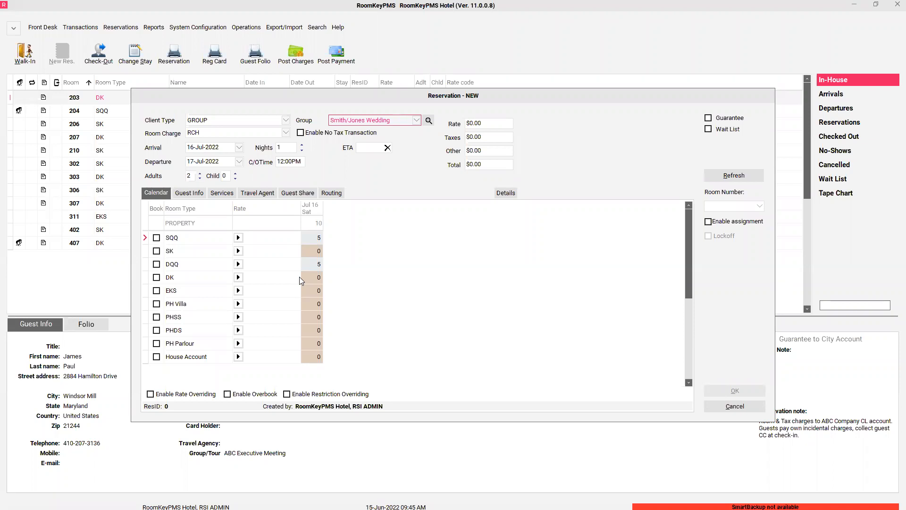
left_click(506, 193)
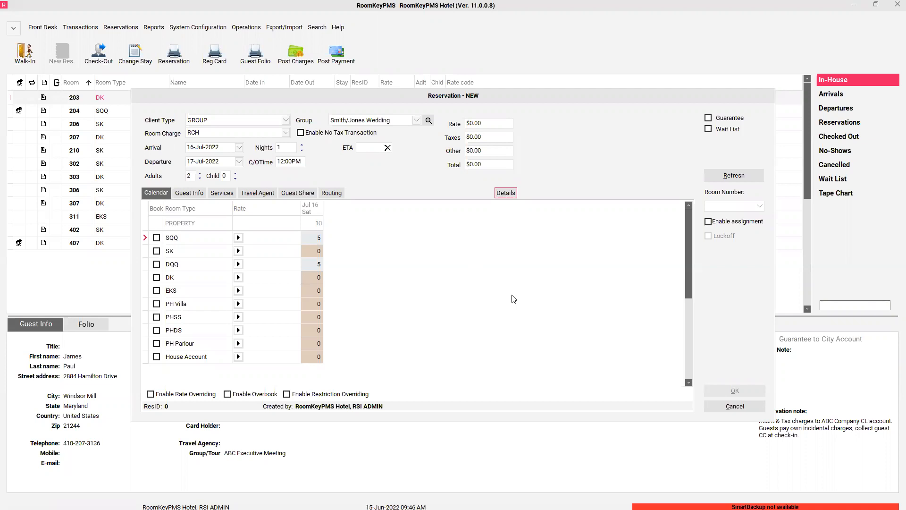
left_click(505, 196)
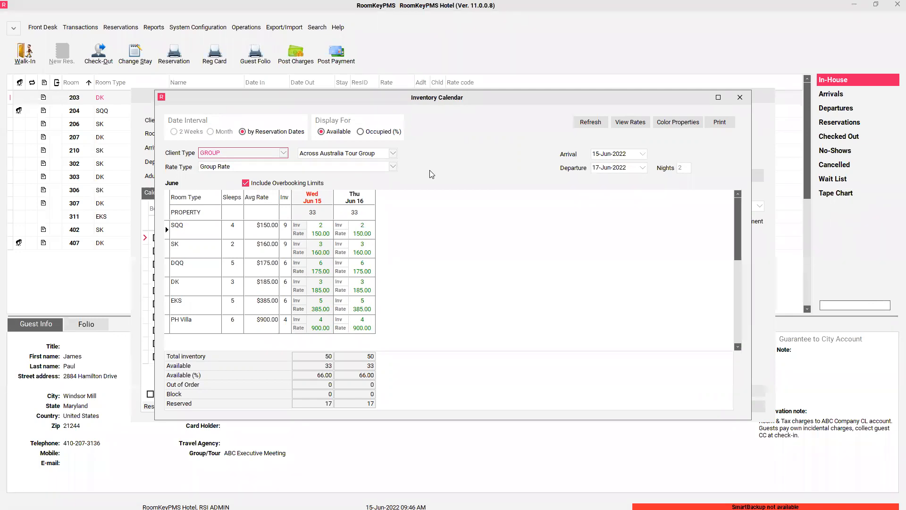
left_click(590, 123)
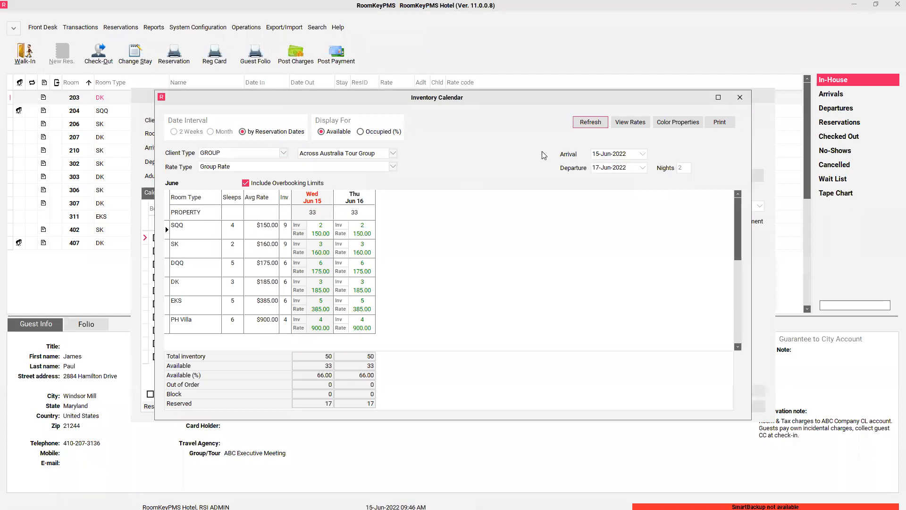
left_click(381, 154)
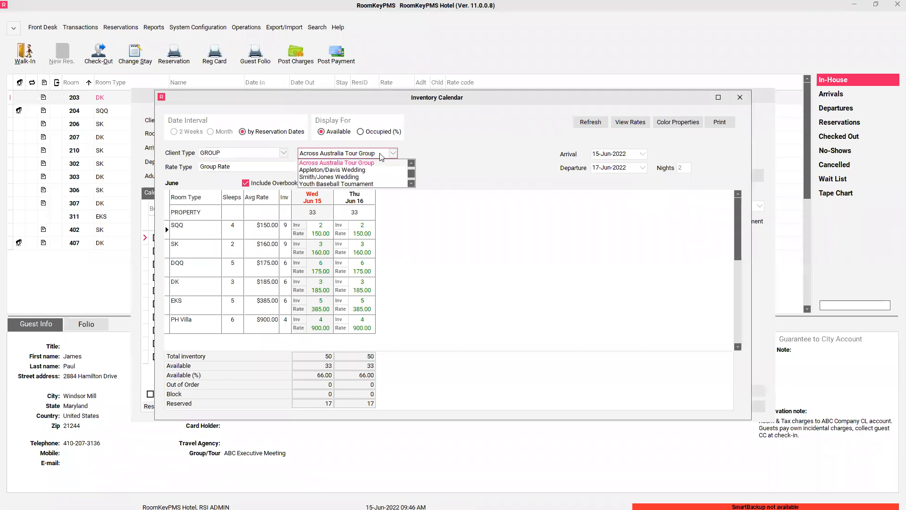
left_click(349, 178)
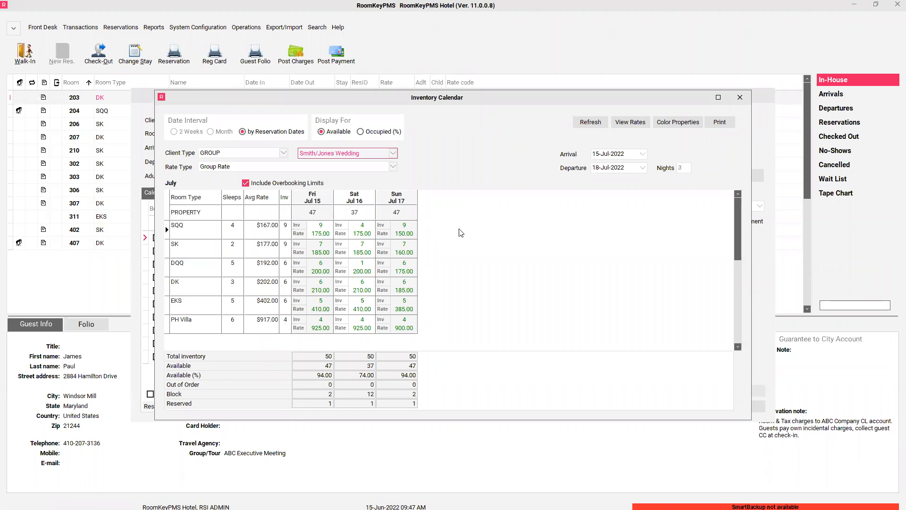
left_click(746, 100)
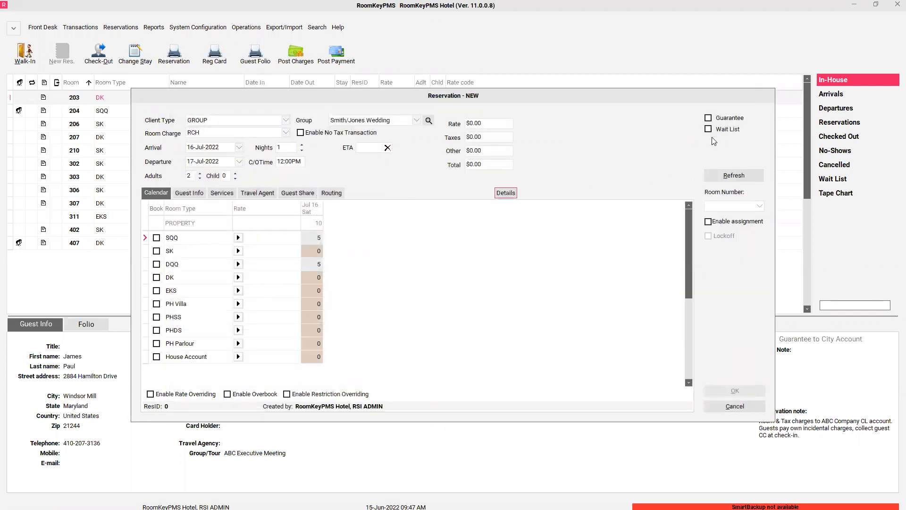
- Book a DQQ room at Group Rate: $170.00 plus $35.35 tax, $205.35 total, reservation 1978
left_click(239, 265)
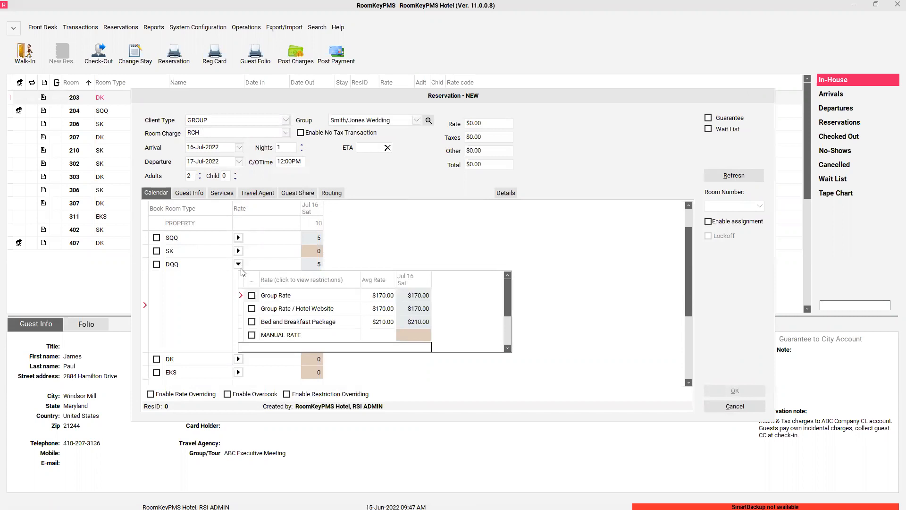
left_click(252, 296)
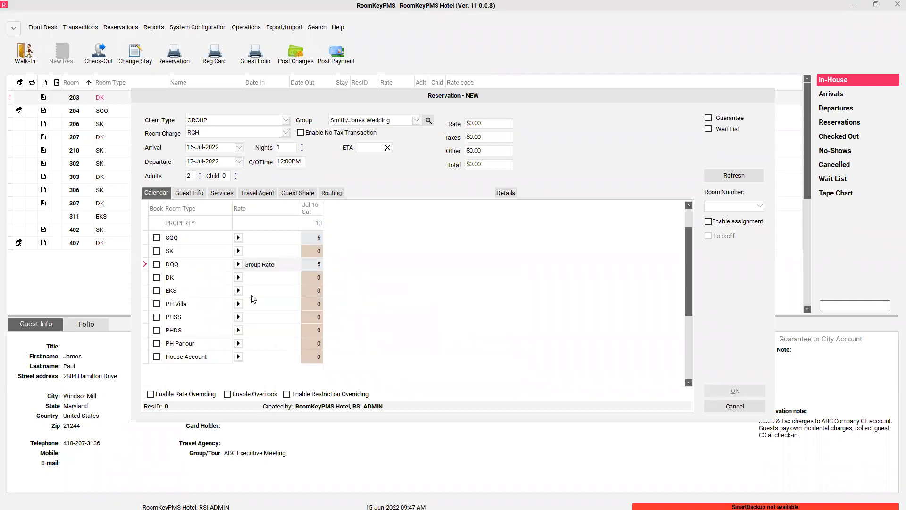
left_click(156, 264)
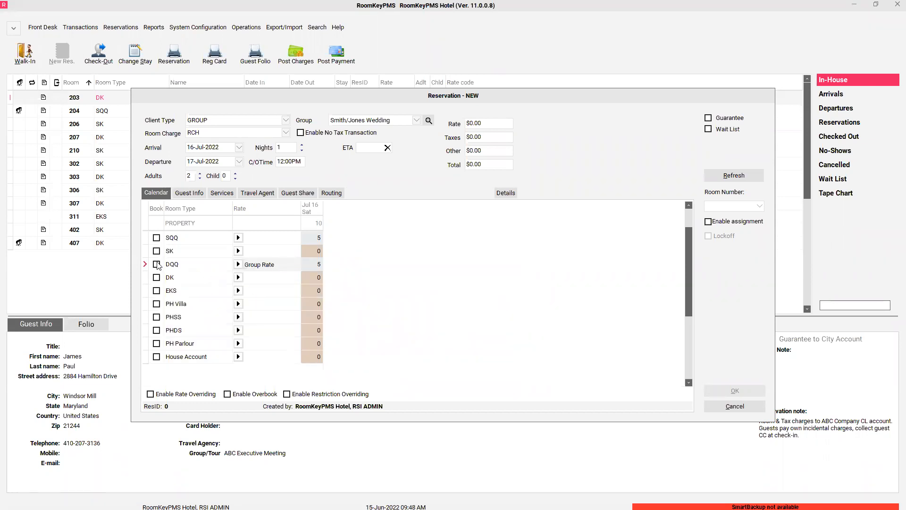
- On Guest Info, search existing profiles by the guest's last name and select the returning guest
left_click(197, 194)
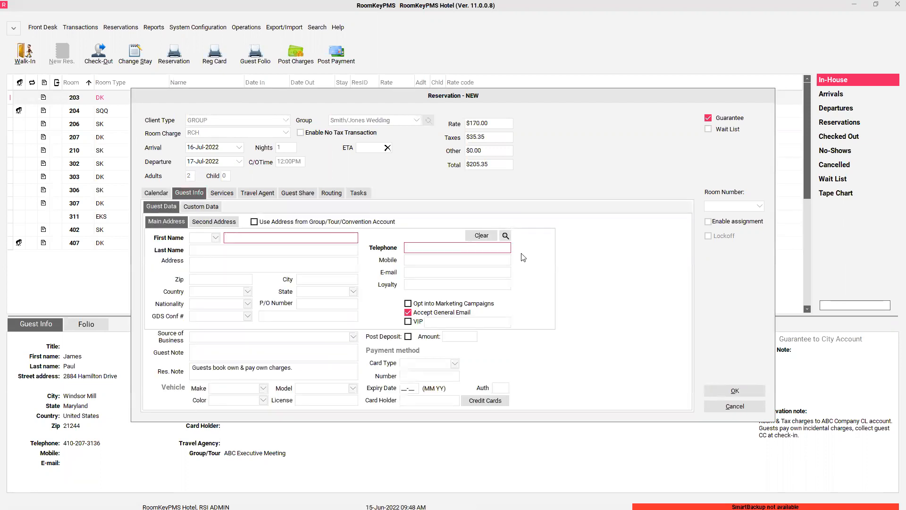
left_click(506, 235)
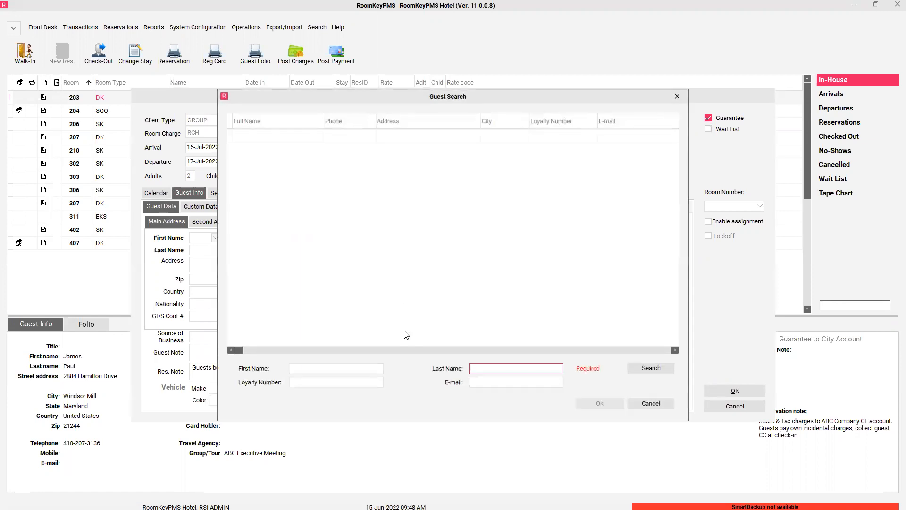
type("smith")
key("Return")
left_click(295, 164)
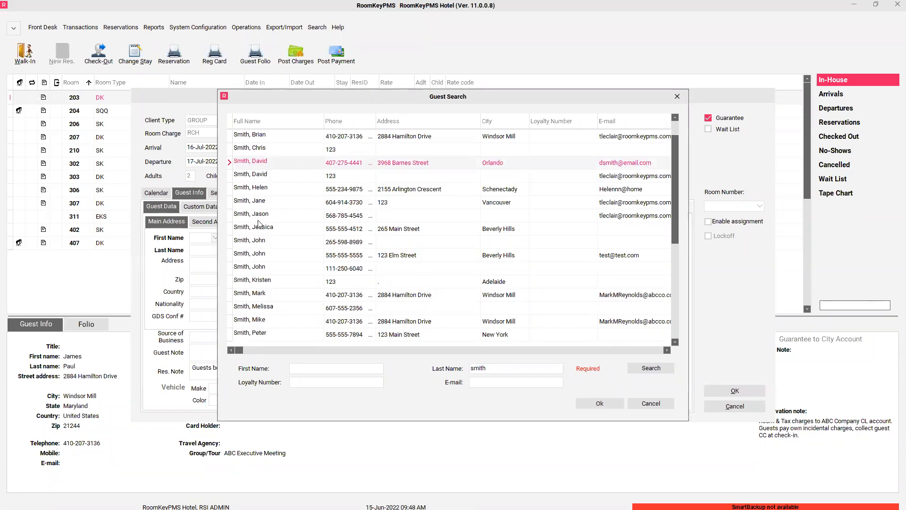
left_click(585, 406)
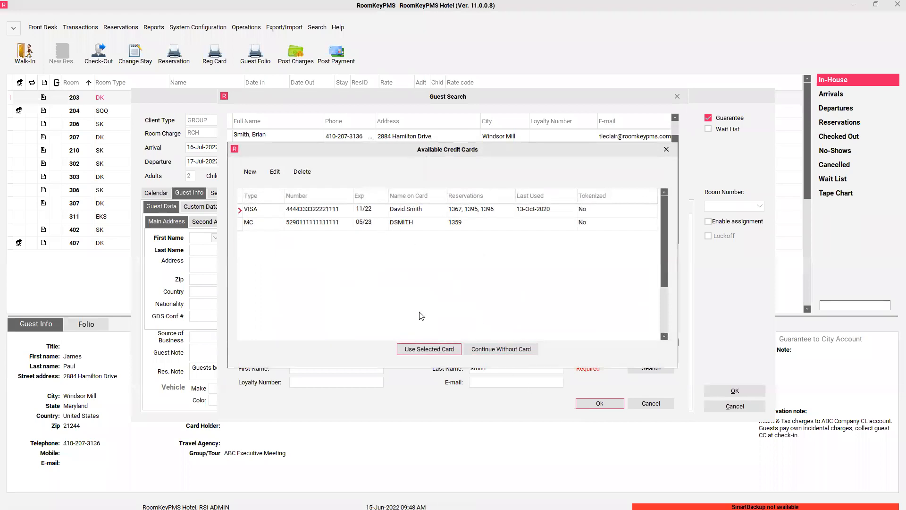
- Guarantee reservation 1978 with the guest's stored VISA card and save it
left_click(446, 353)
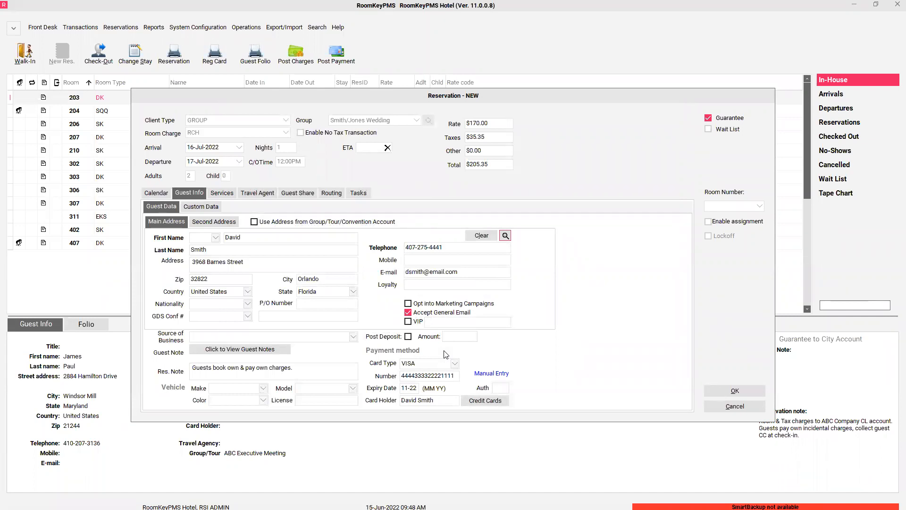
left_click(735, 394)
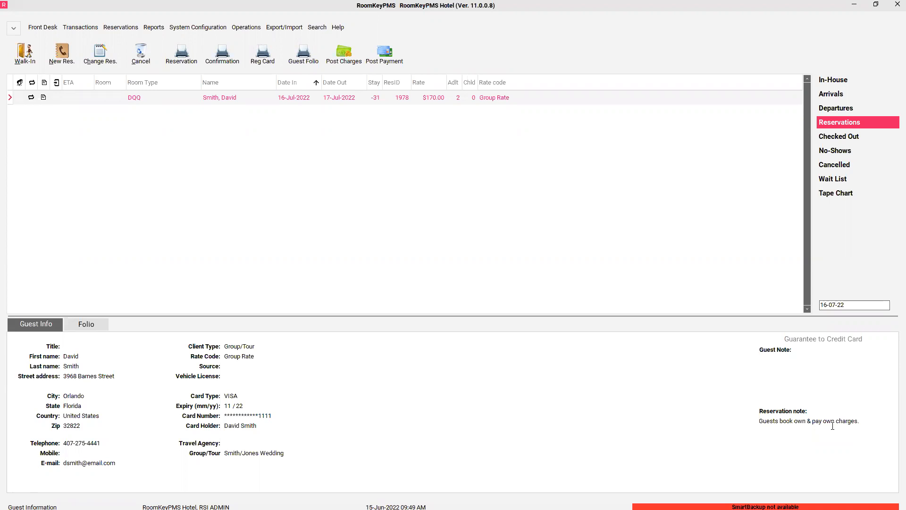
left_click(245, 32)
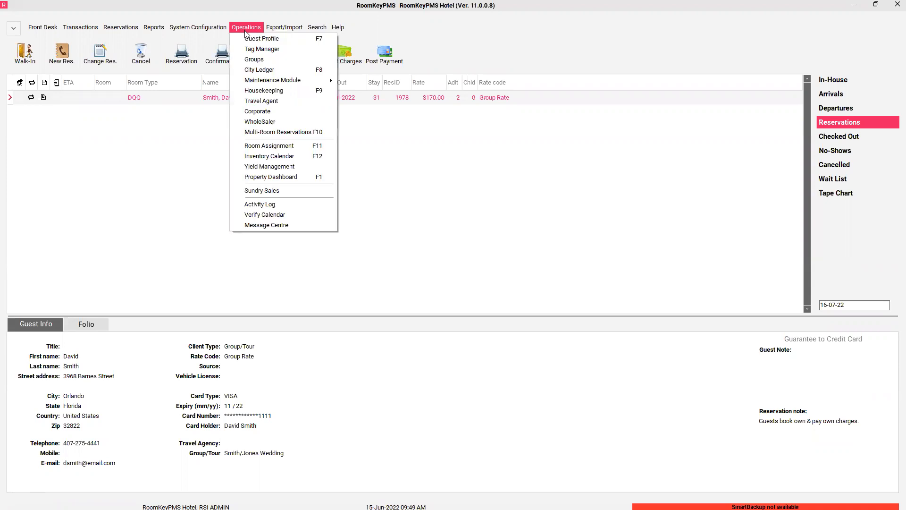
- Check the new reservation on the Smith/Jones Wedding rooming list, then close the Group Wizard
left_click(256, 61)
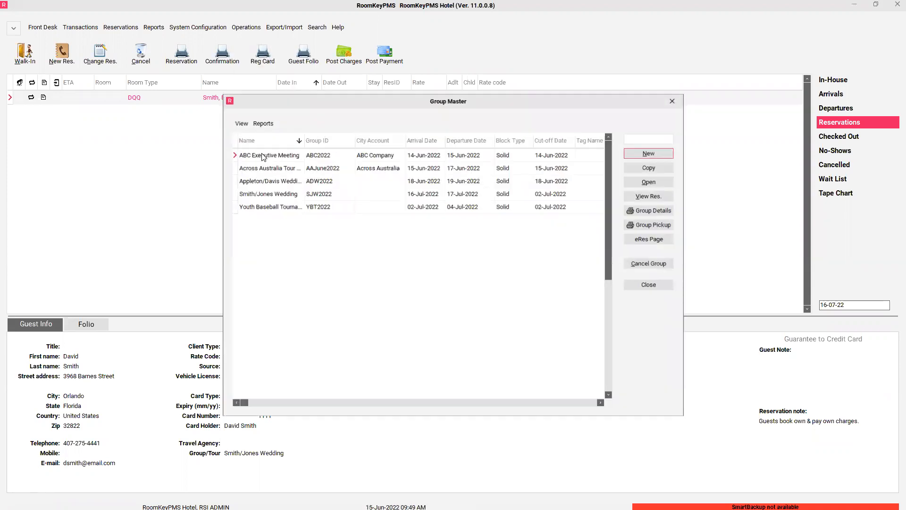
double_click(279, 193)
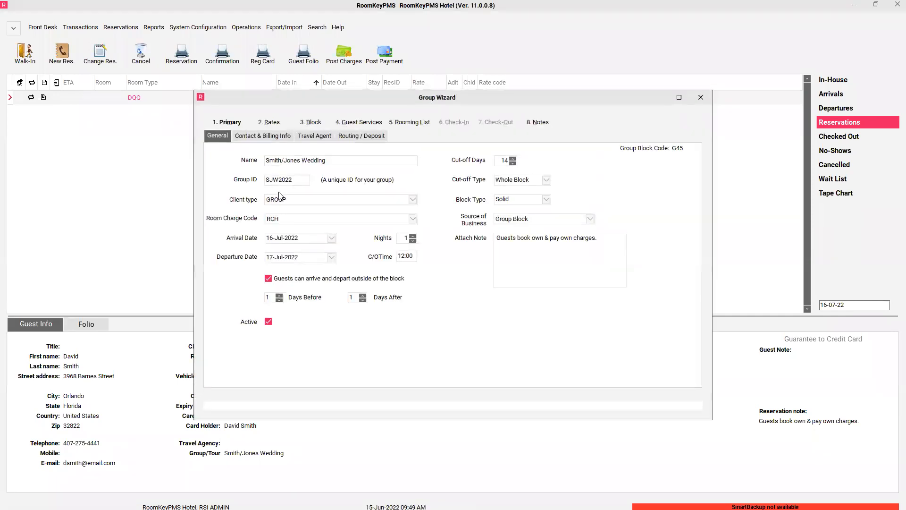
left_click(427, 127)
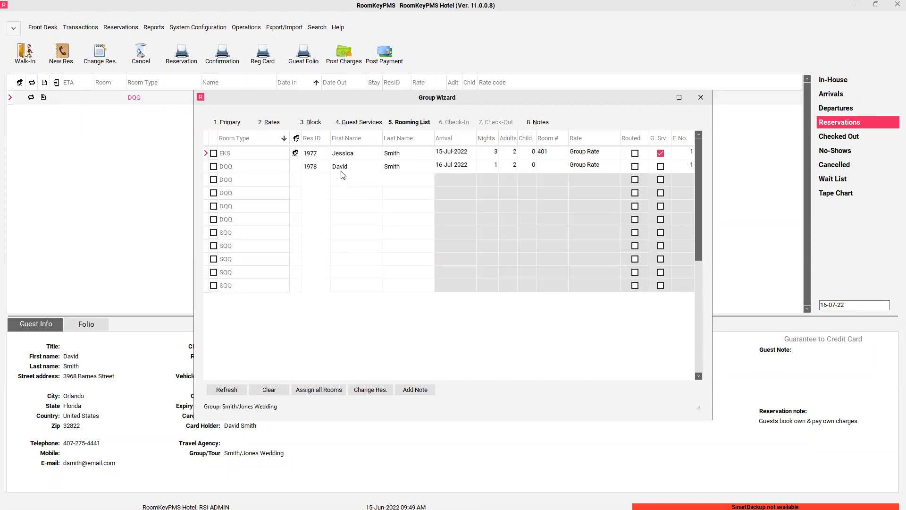
left_click(410, 170)
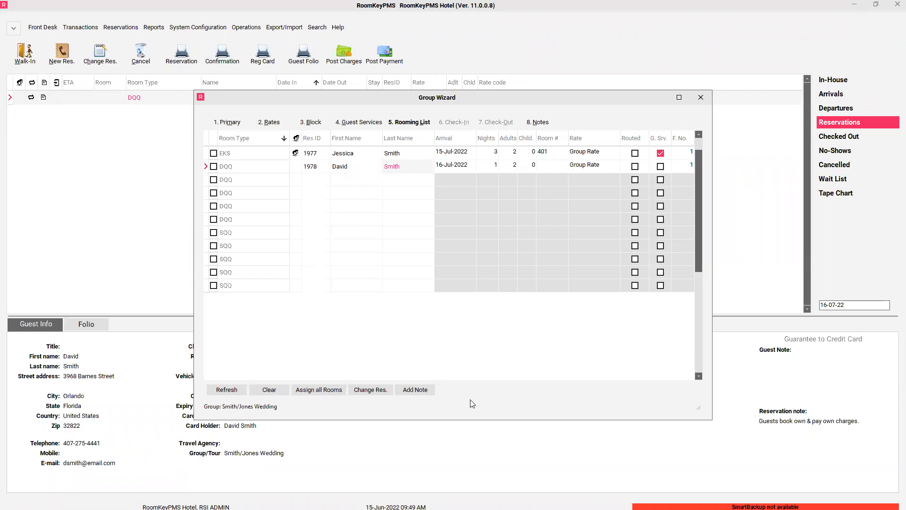
left_click(701, 98)
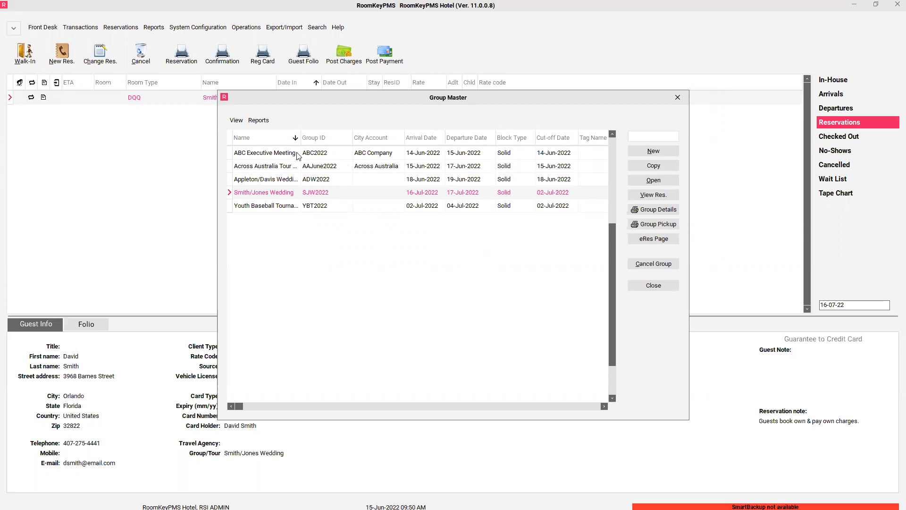
left_click(286, 155)
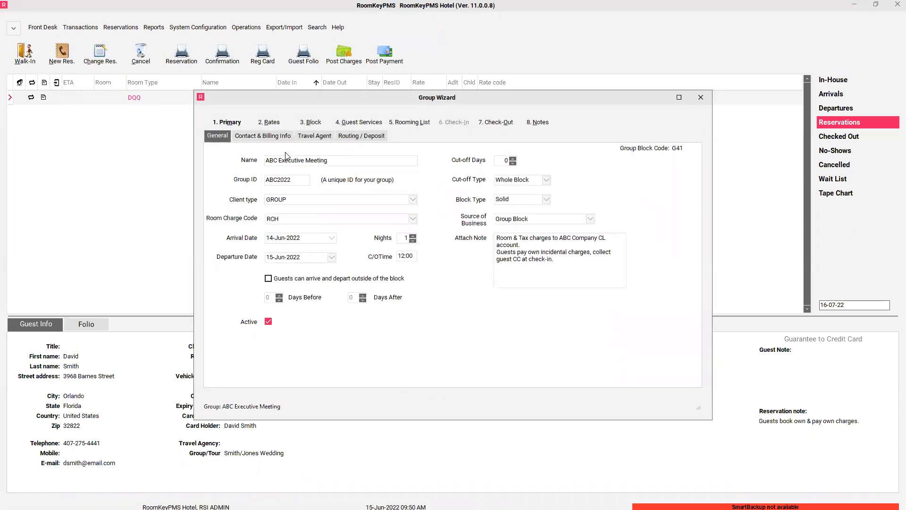
- Show ABC Executive Meeting's Contact & Billing Info: city account ABC Company, 500000 credit limit
left_click(263, 140)
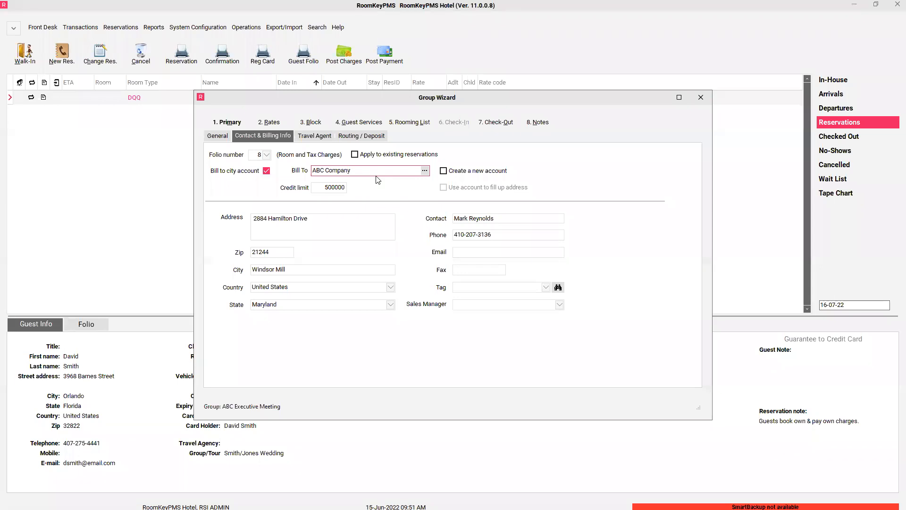
- Discard the trial new-account edits, keeping ABC Company as Bill To, and return to General details
left_click(444, 172)
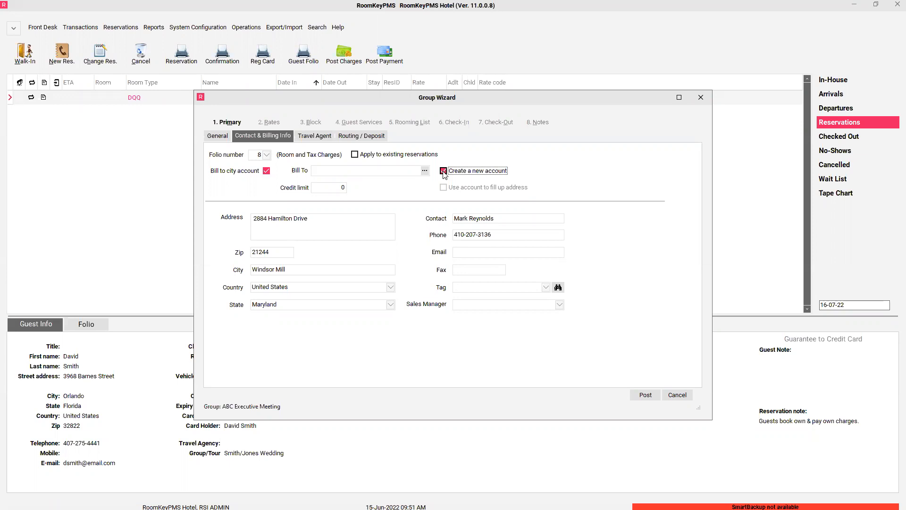
left_click(372, 170)
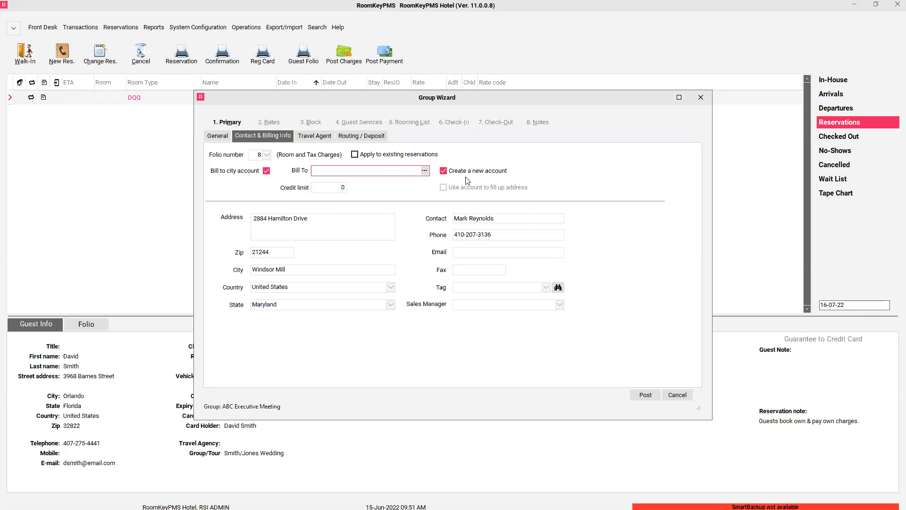
left_click(444, 171)
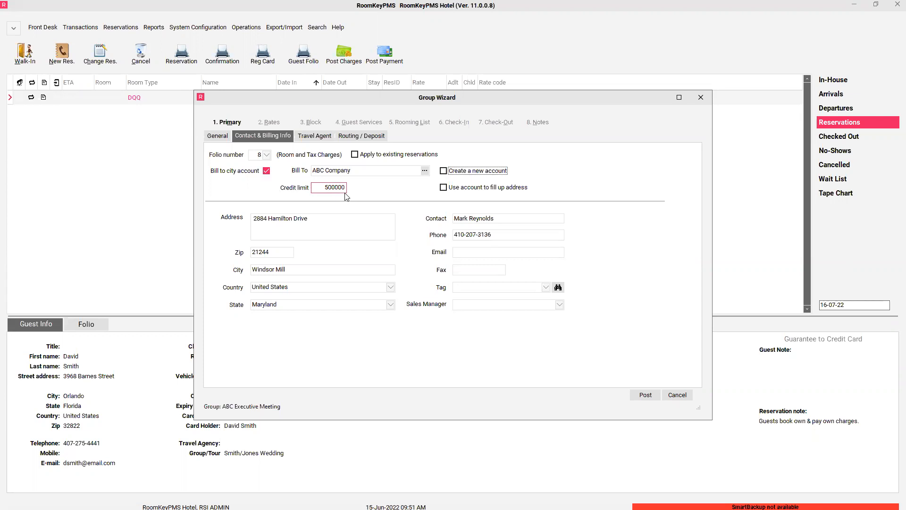
left_click(215, 139)
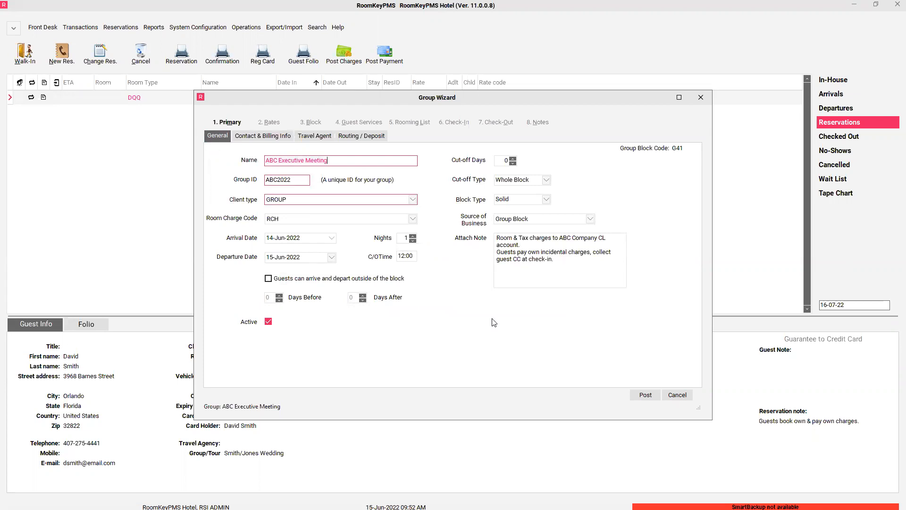
left_click(684, 397)
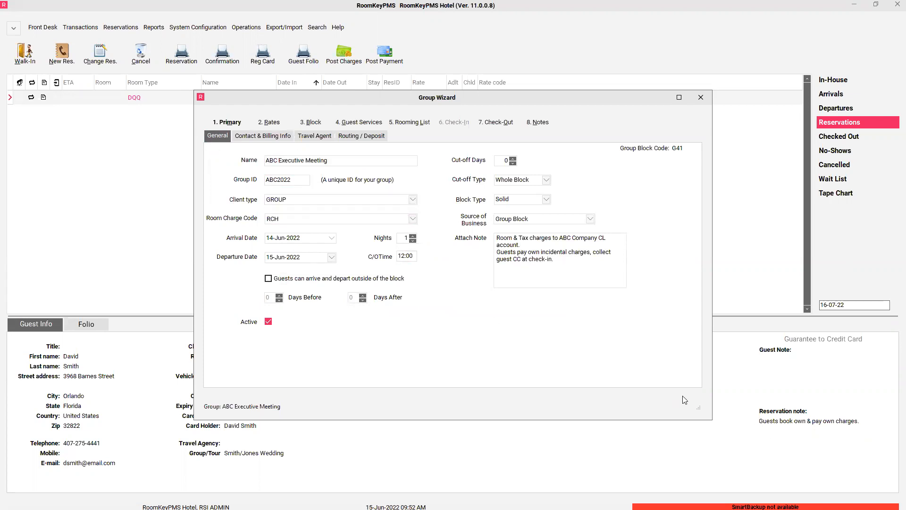
left_click(272, 123)
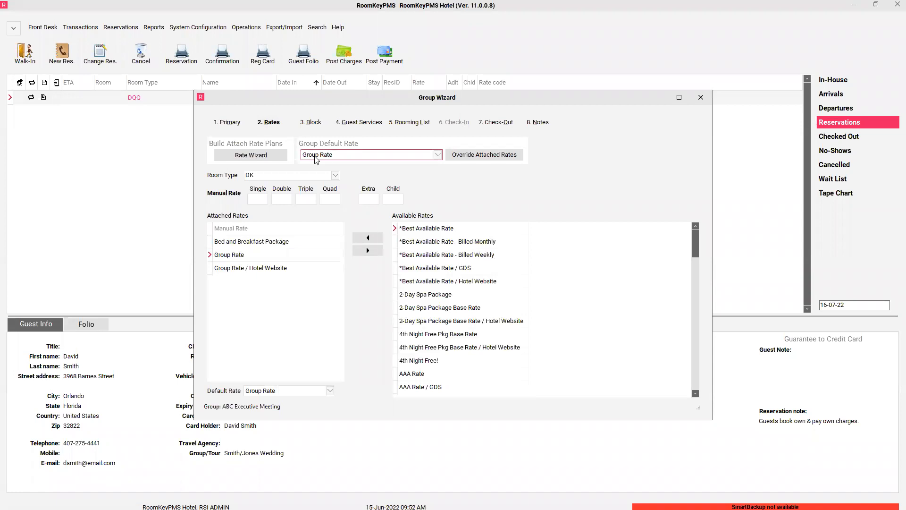
- Review the ABC Executive Meeting room block, then close its Group Wizard
left_click(307, 122)
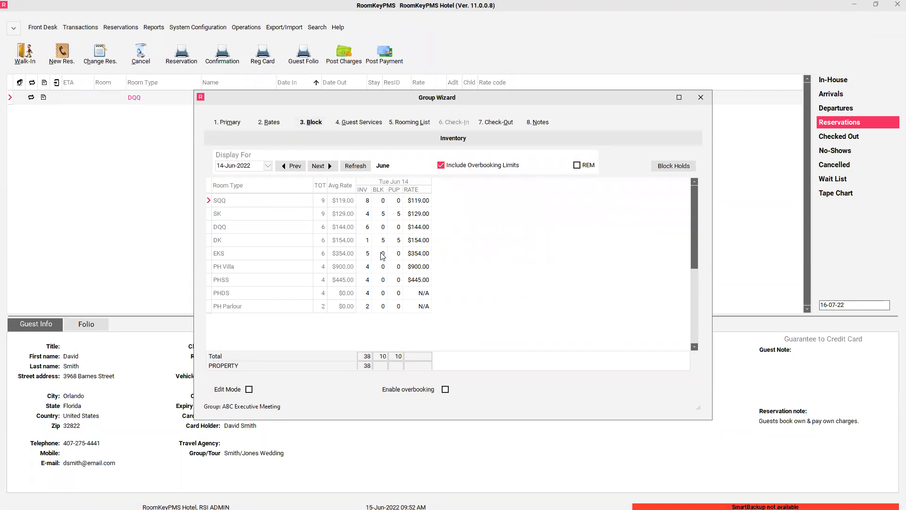
left_click(701, 98)
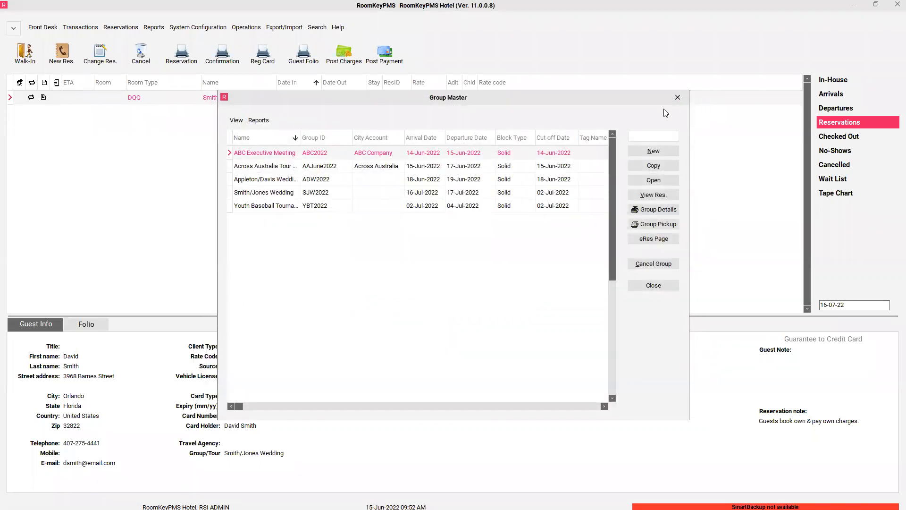
- Open the wedding group, note house account 9002, and view its contact, billing and routing details
left_click(274, 182)
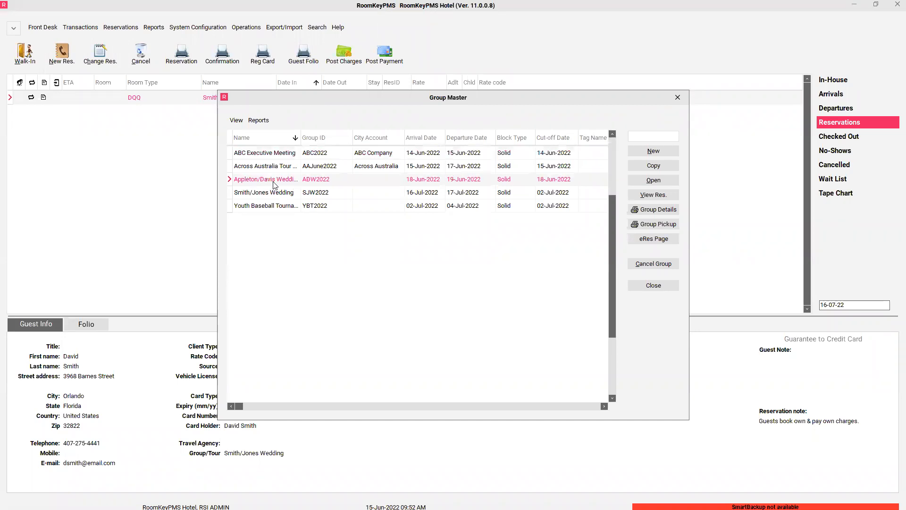
double_click(274, 182)
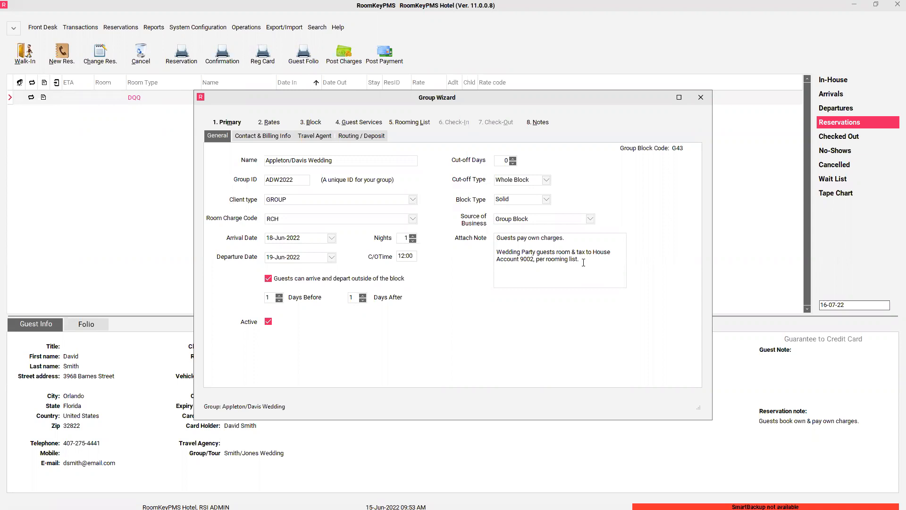
left_click_drag(521, 259, 537, 260)
left_click(266, 136)
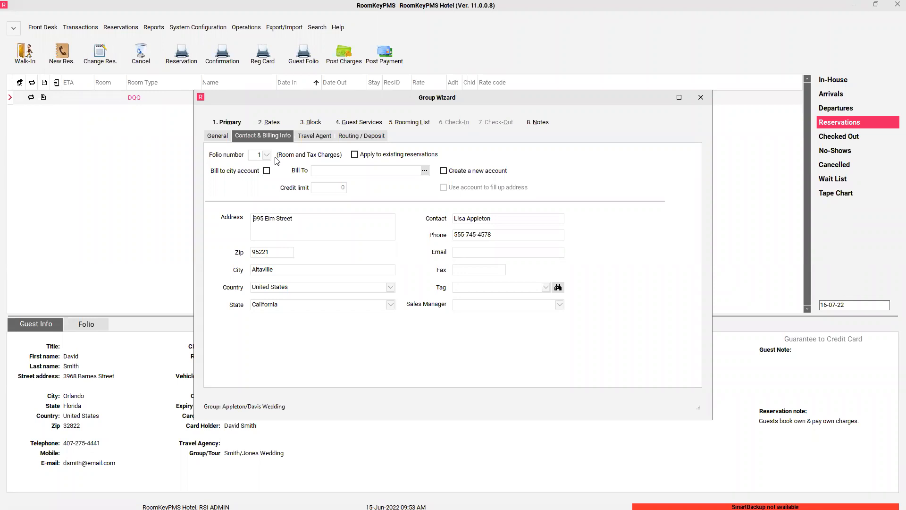
left_click(352, 137)
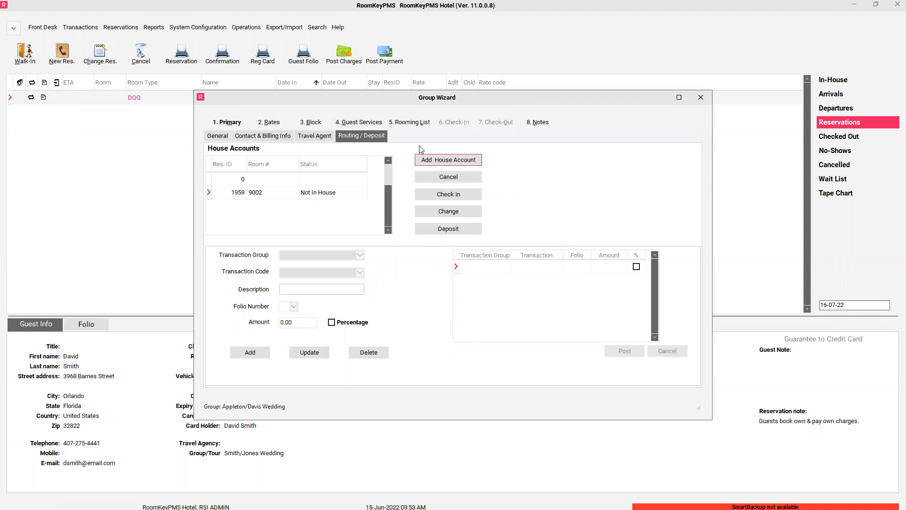
- Select house account room 9002 and start a deposit on it
left_click(268, 197)
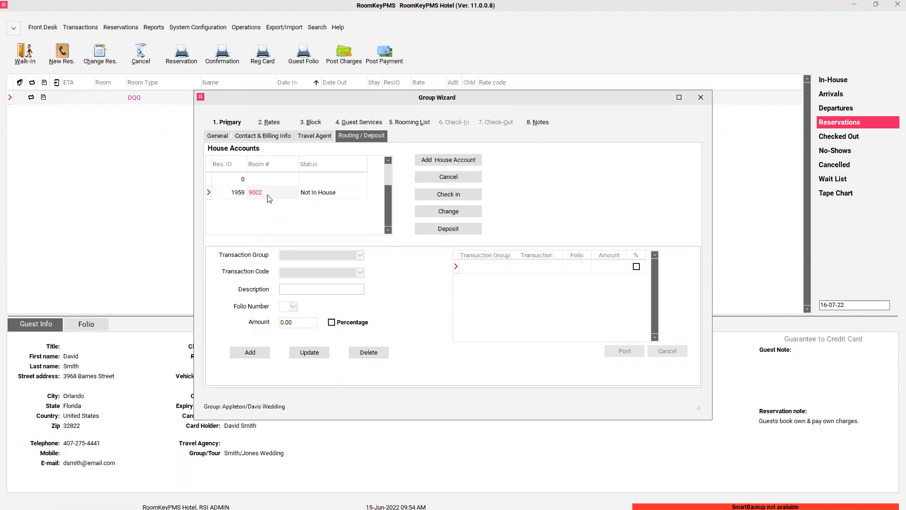
left_click(452, 231)
- Post a CHQ payment of 500.00 to house account 9002 and close the Payments window
left_click(452, 230)
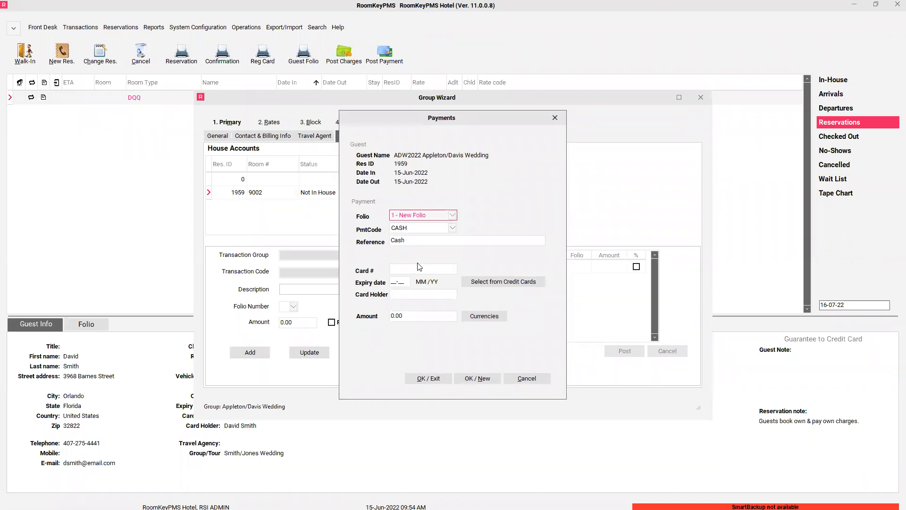
left_click(452, 228)
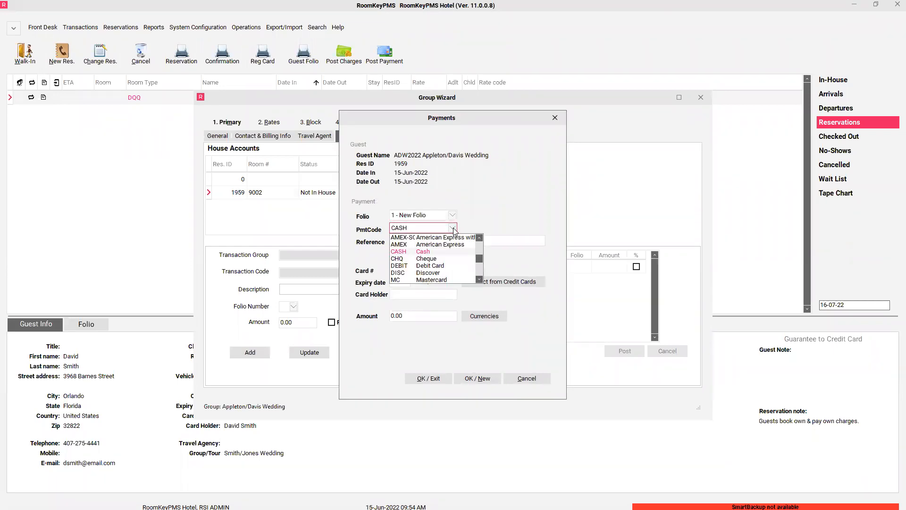
left_click(428, 259)
left_click(411, 316)
key("BackSpace")
key("BackSpace")
key("BackSpace")
key("BackSpace")
type("500.00")
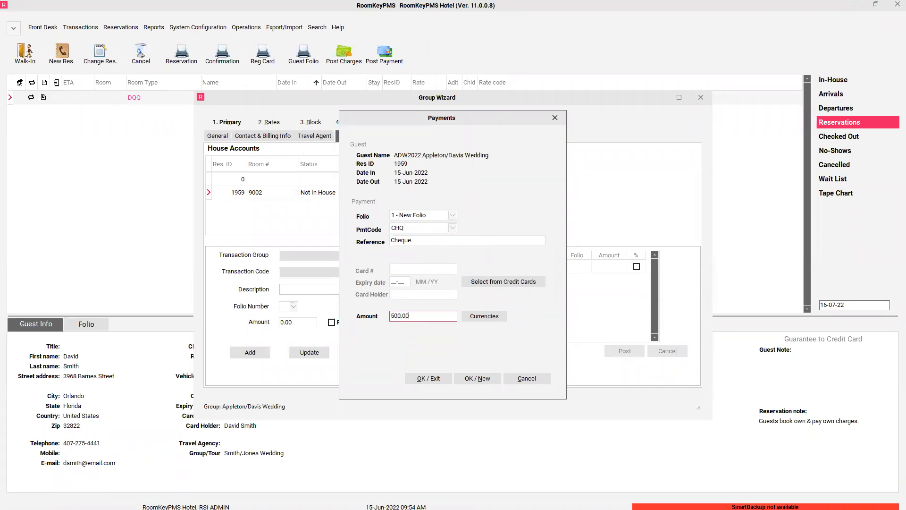
left_click(438, 379)
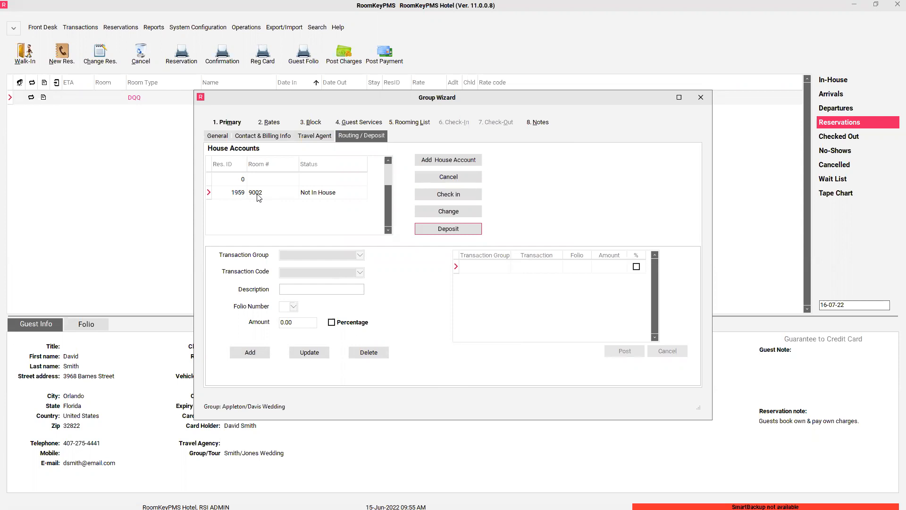
- Check the group's general details (ADW2022, 18–19 Jun 2022), then move to its rooming list
left_click(226, 137)
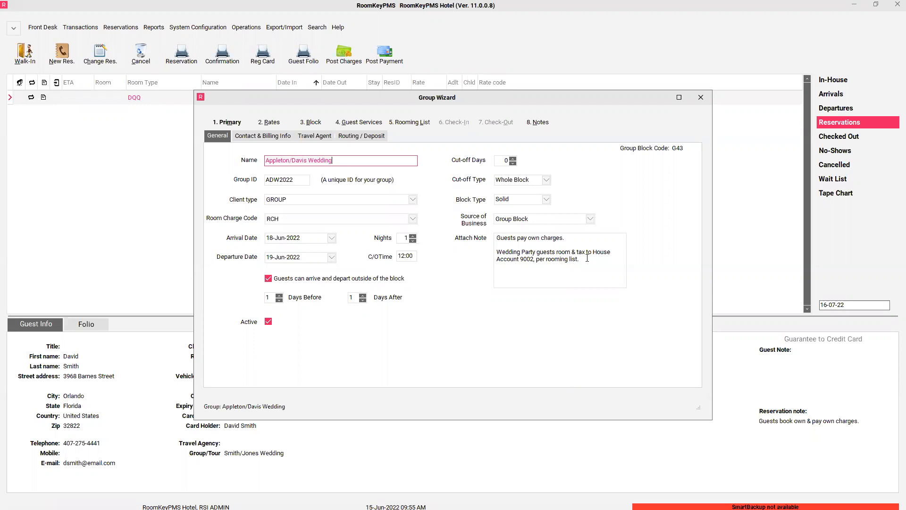
left_click(422, 122)
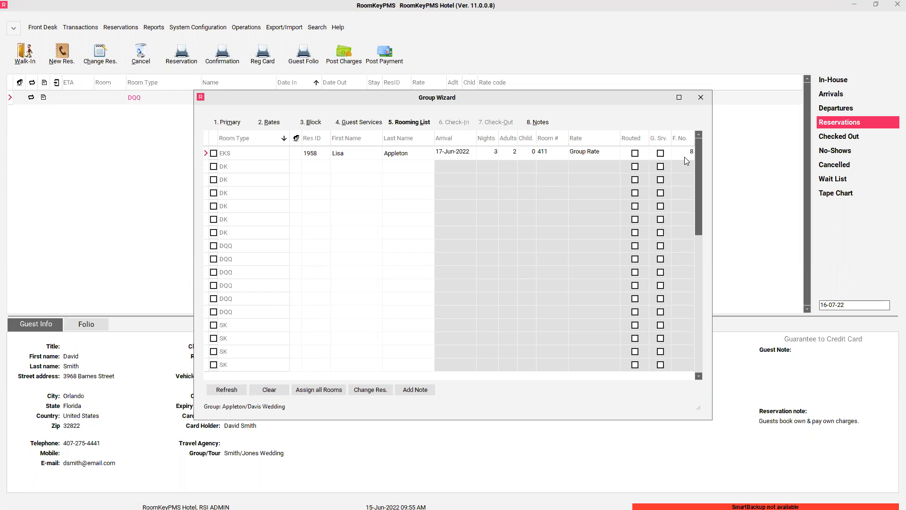
- Start a new guest entry in the First Name cell of the fifth, empty DK row
left_click(341, 207)
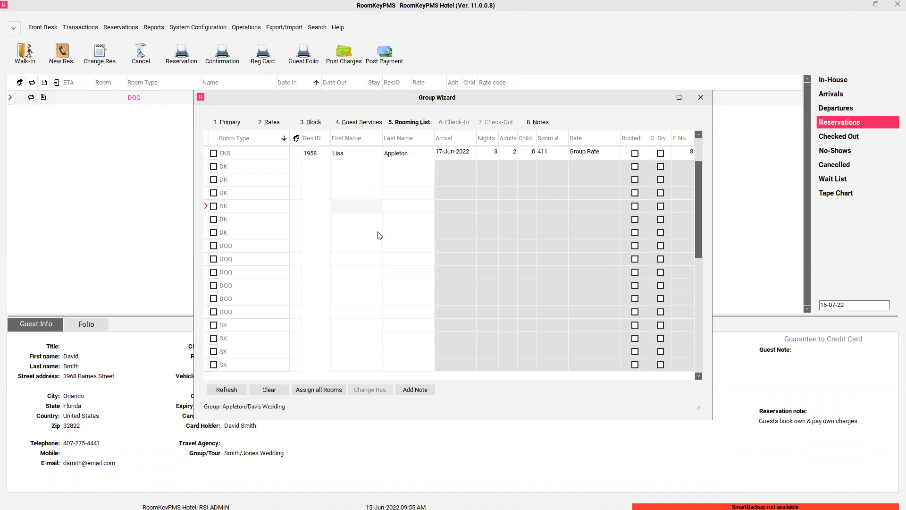
- Enter the first new guest's first and last name on the empty DK row
key("Tab")
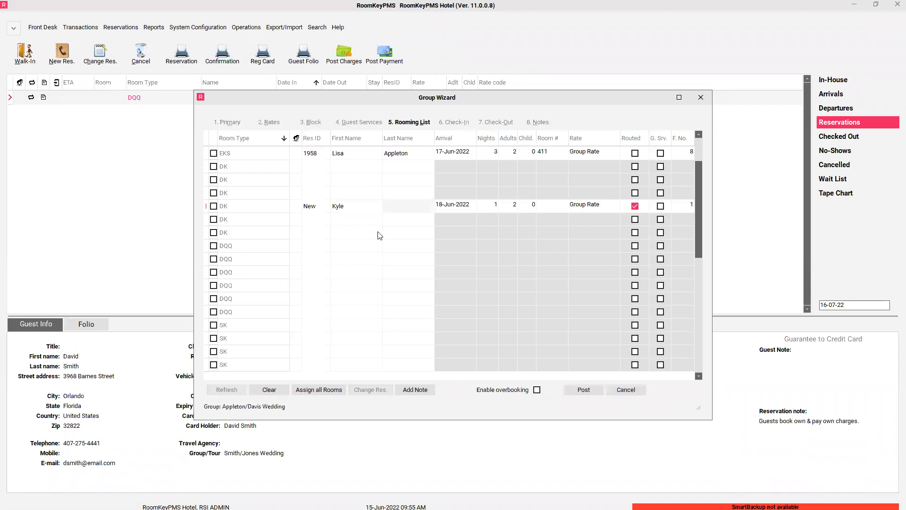
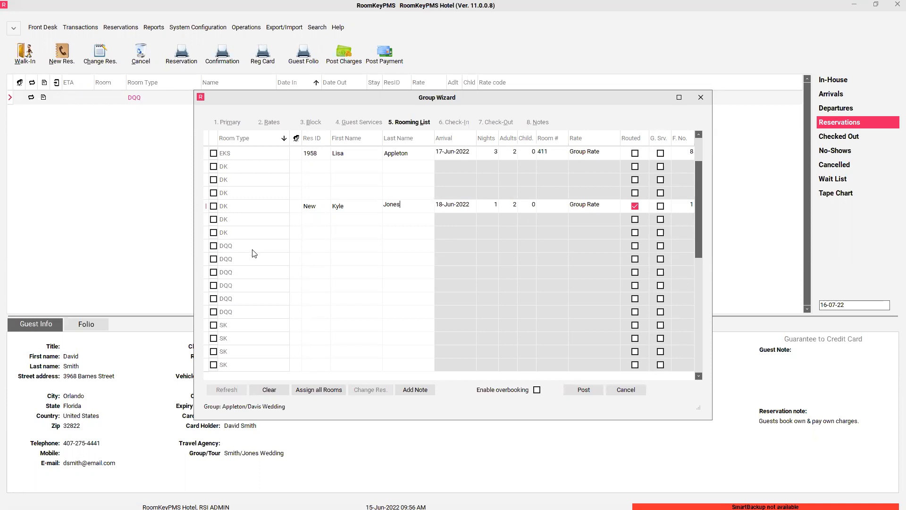
- Add the second guest on the third DK row, bill them to folio 8, and post the reservations
left_click(339, 184)
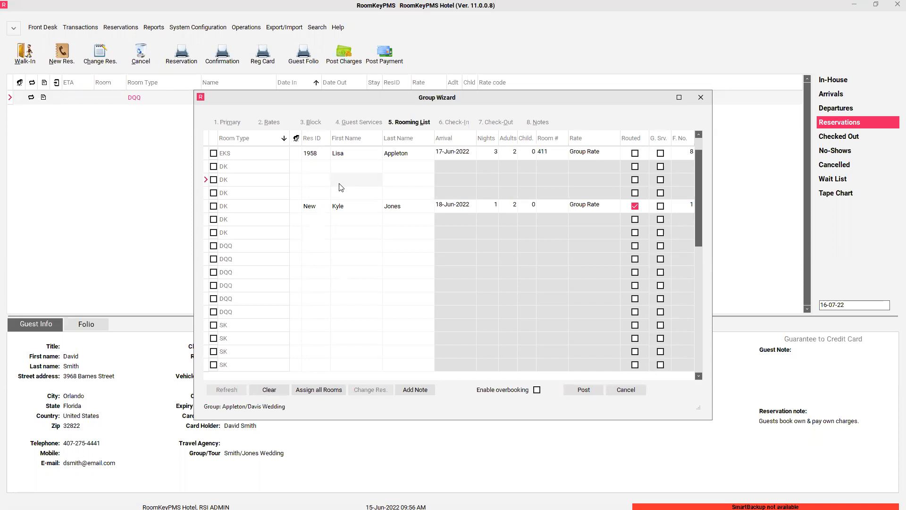
key("Tab")
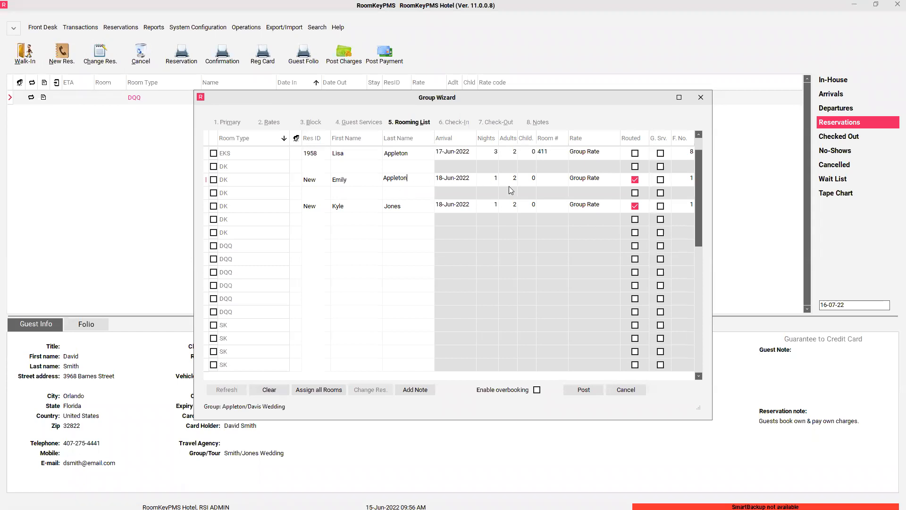
left_click(686, 184)
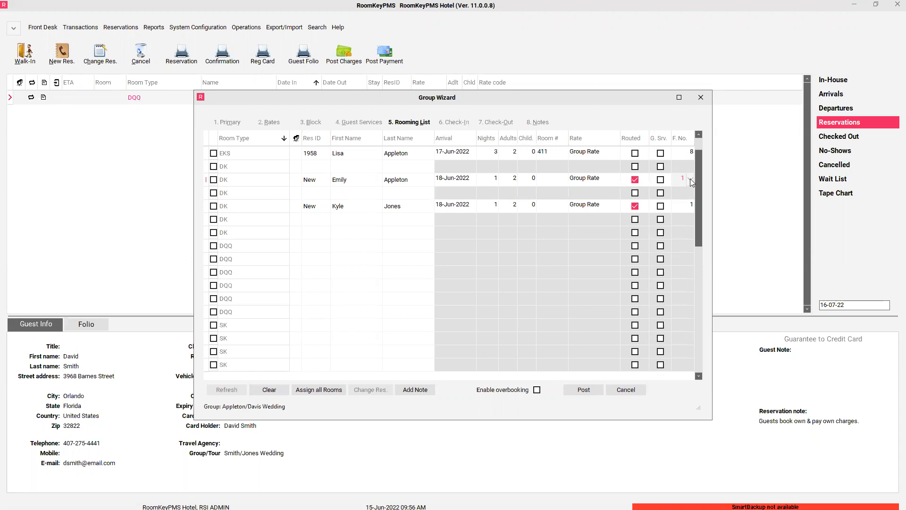
left_click(691, 179)
left_click(677, 198)
left_click(600, 390)
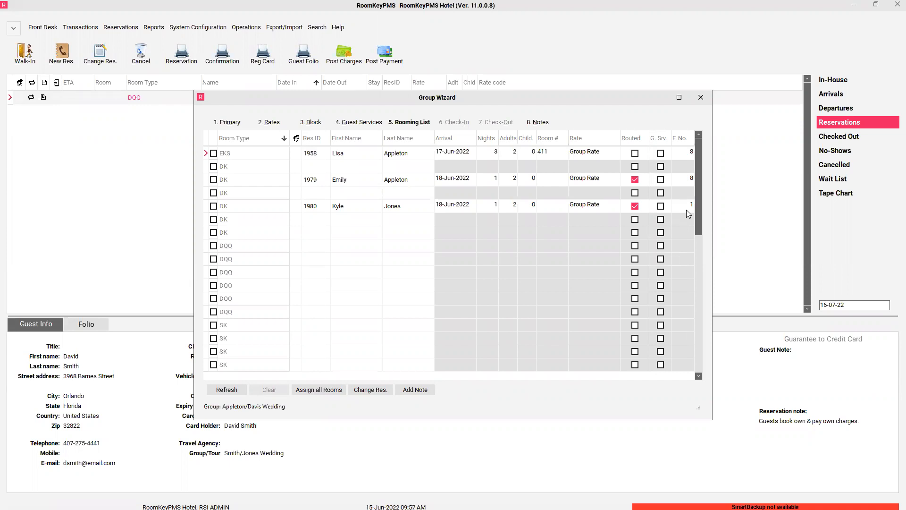
- Close the wedding group's Group Wizard, leaving the list of five groups
left_click(701, 98)
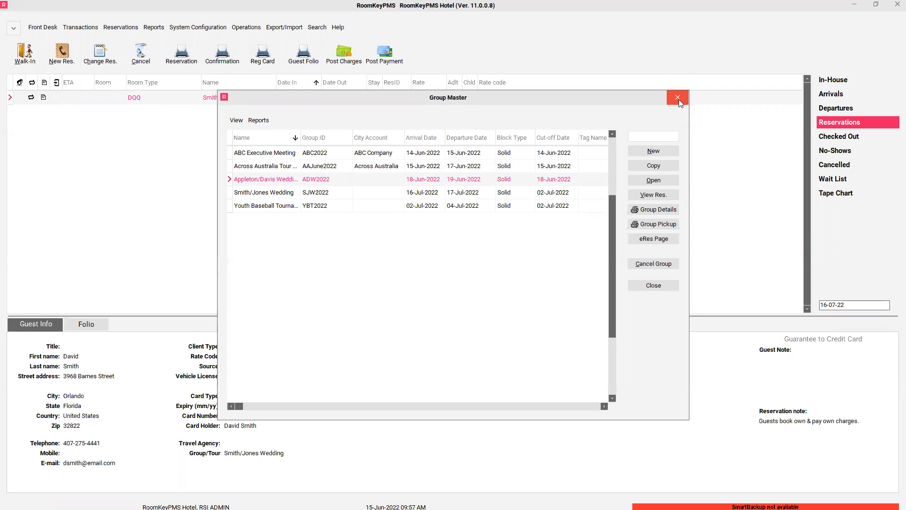
- Close the Group Master list to return to the Reservations list
left_click(679, 99)
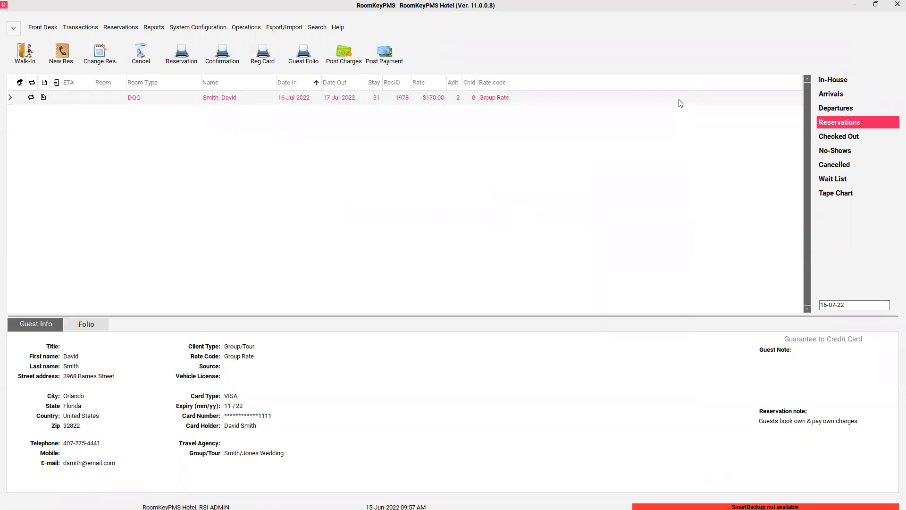